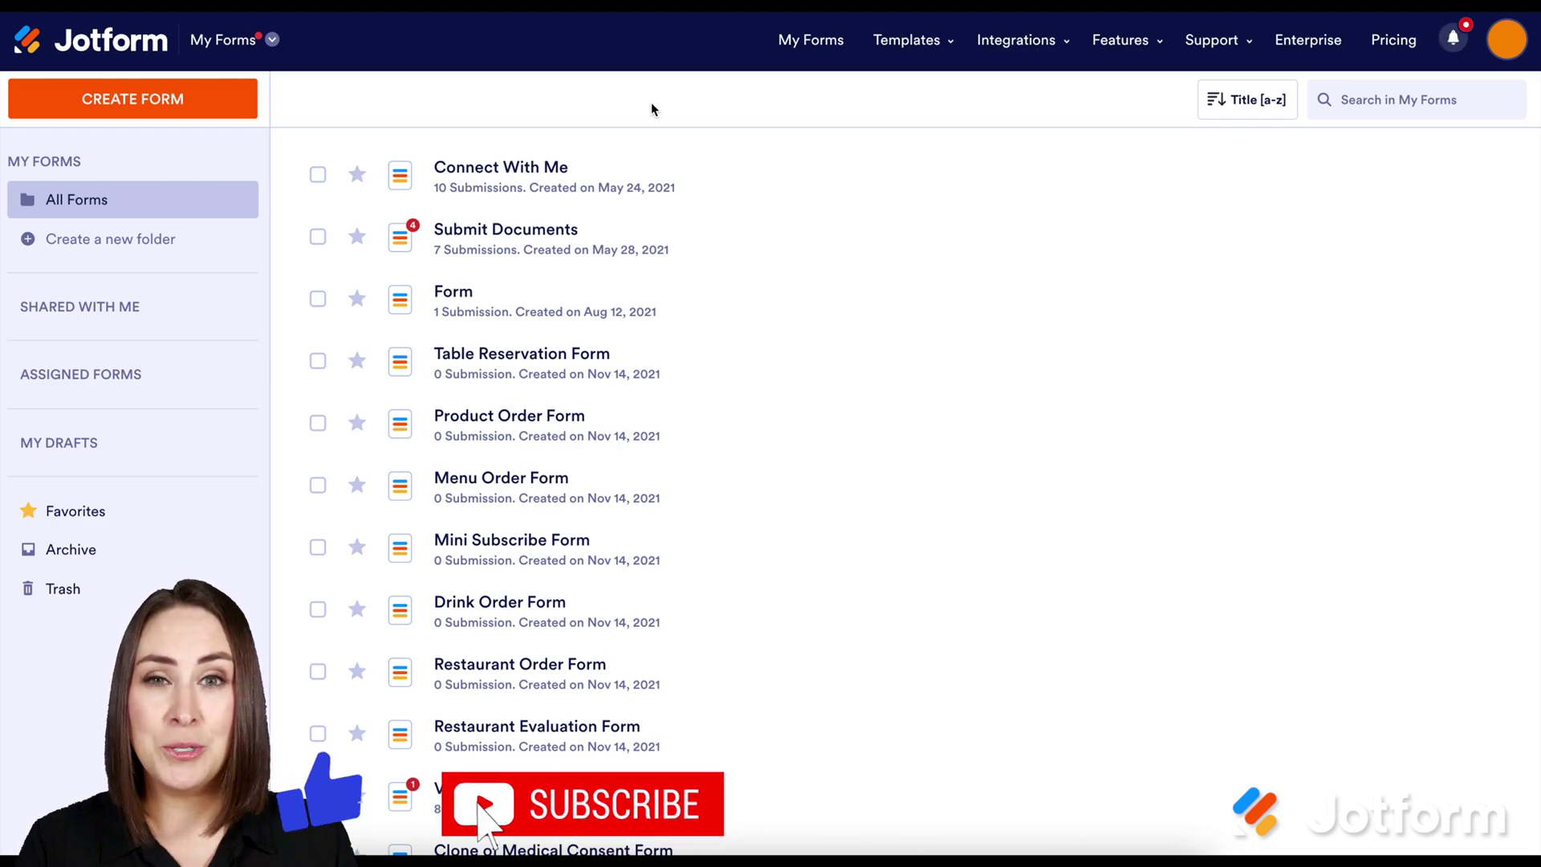
Step: Start a blank form from scratch and type 'Strategy Session' as its header
{"action": "left_click", "coordinate": [176, 106]}
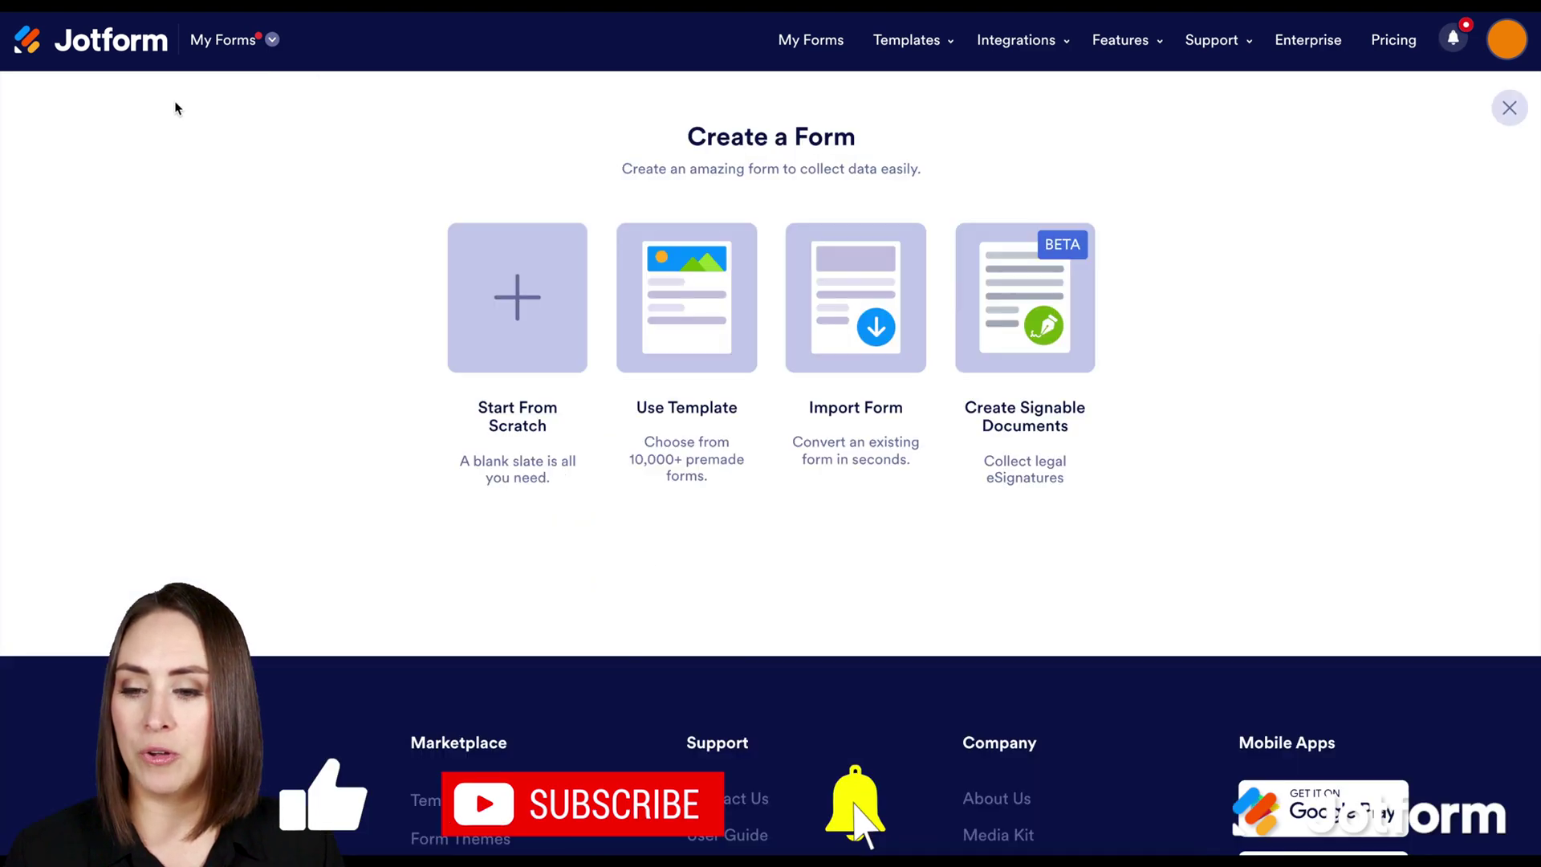
{"action": "left_click", "coordinate": [529, 326]}
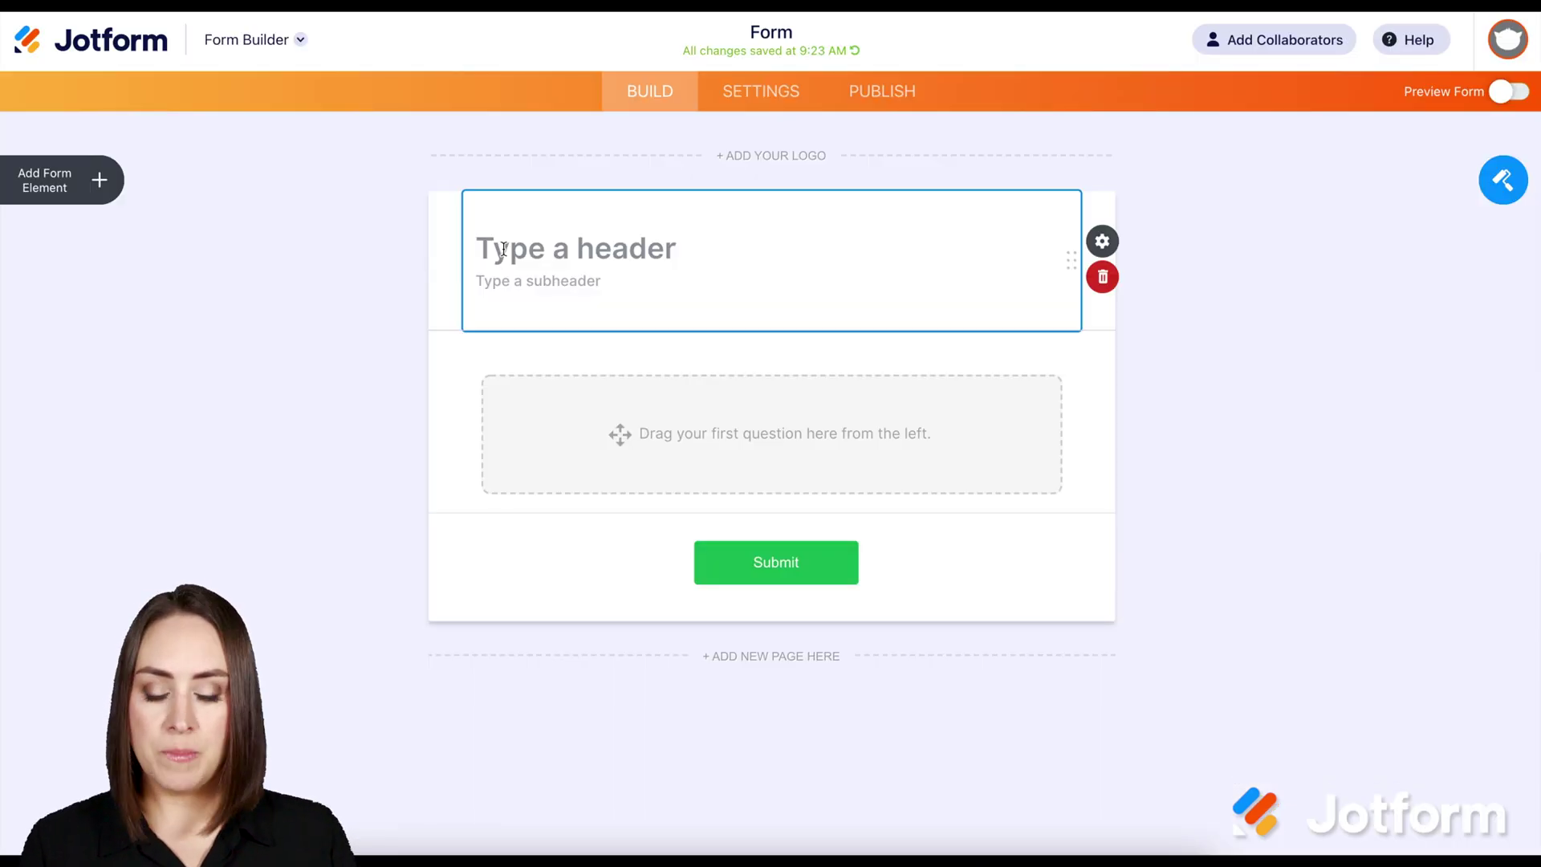
{"action": "type", "text": "Strategy"}
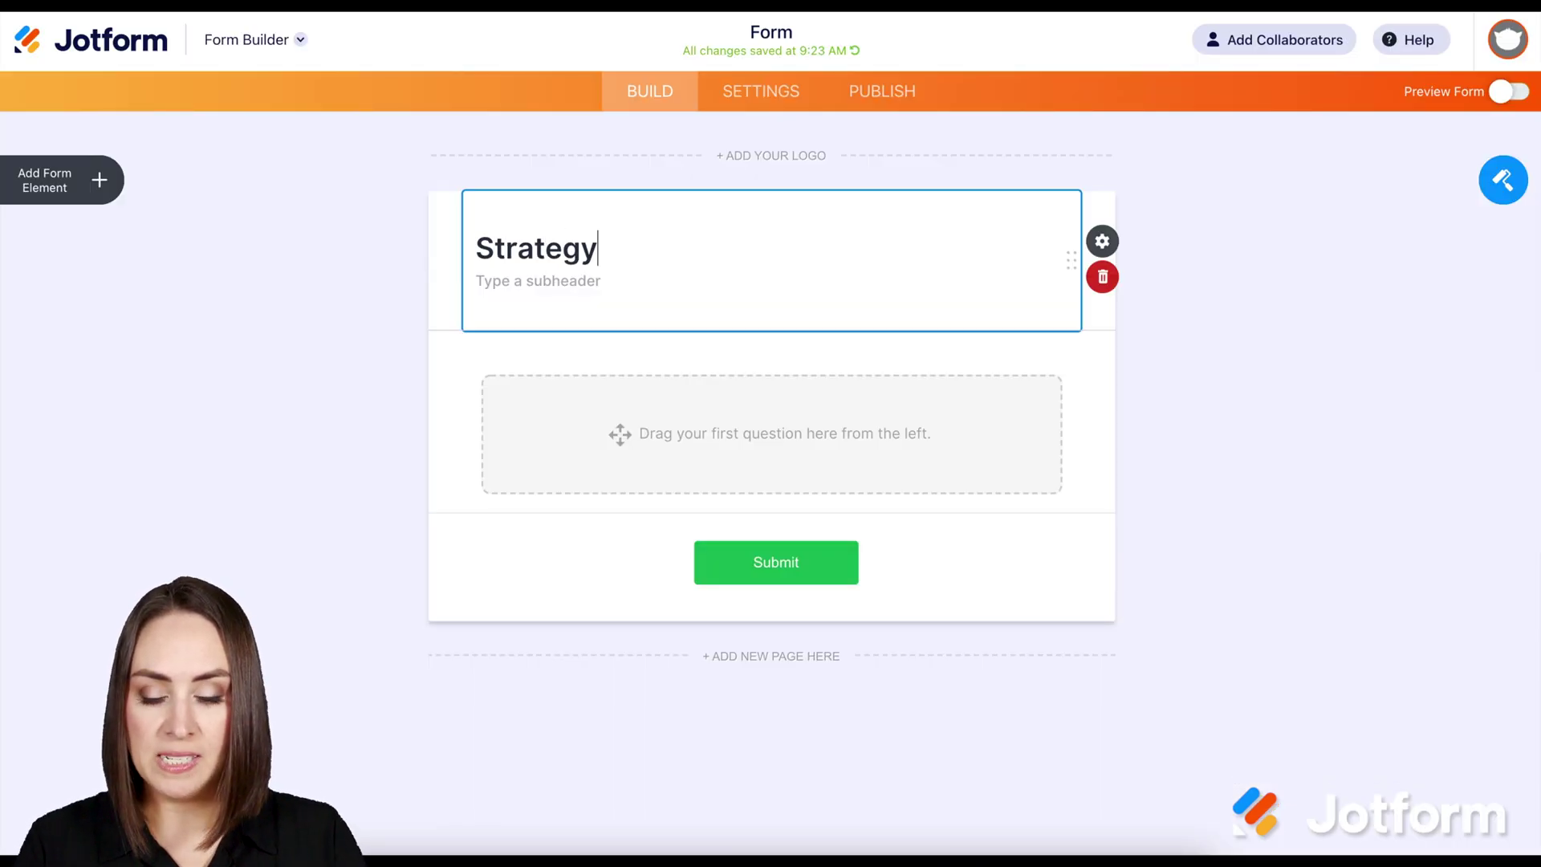
{"action": "type", "text": " Session"}
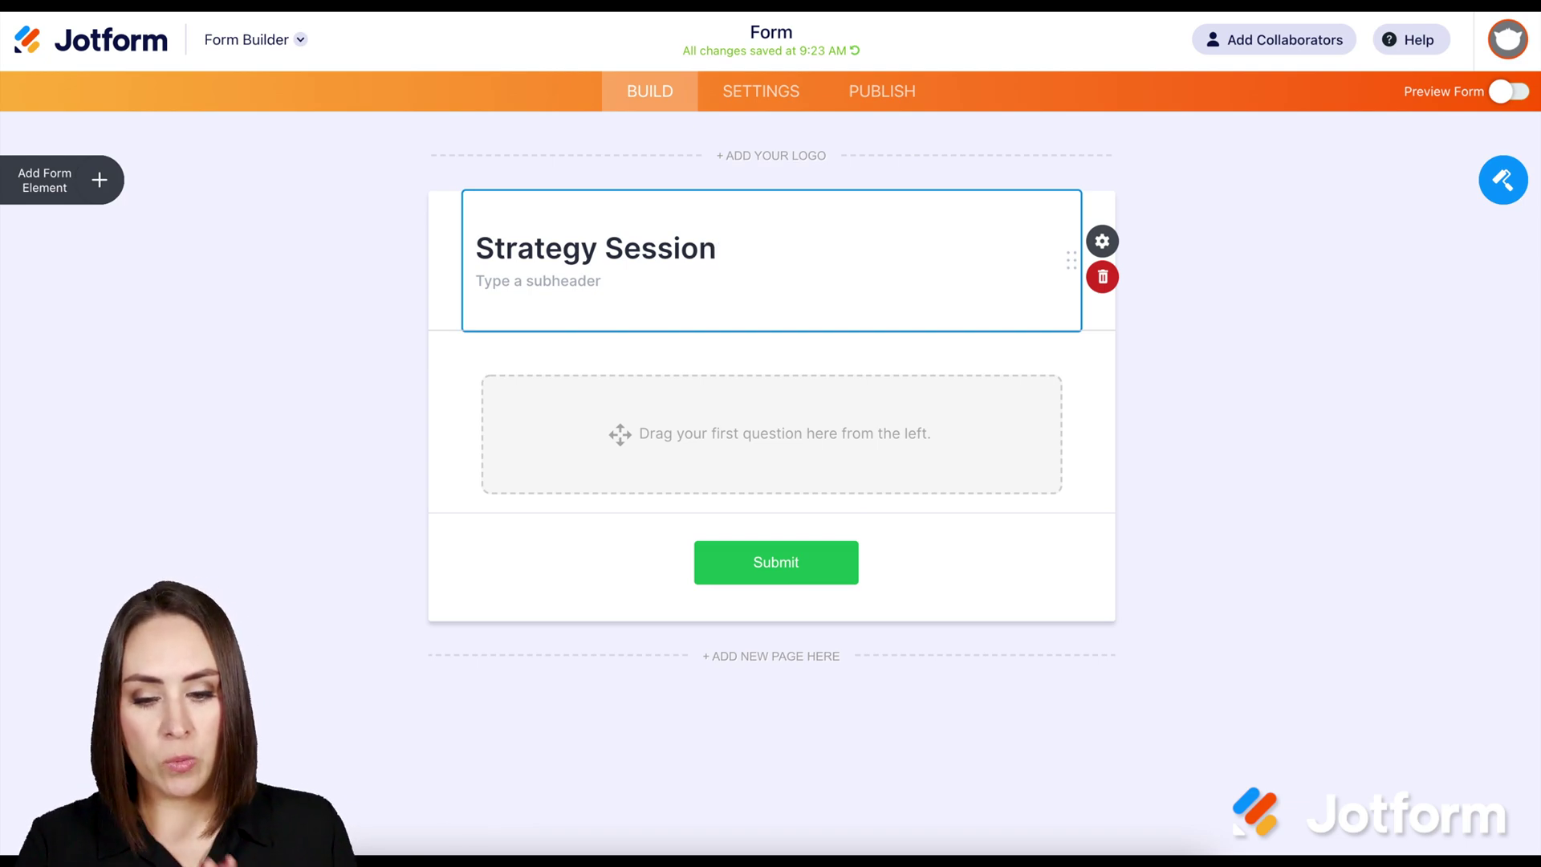
Step: Add Full Name, Email and Appointment elements to the form, then select the Appointment field
{"action": "left_click", "coordinate": [85, 185]}
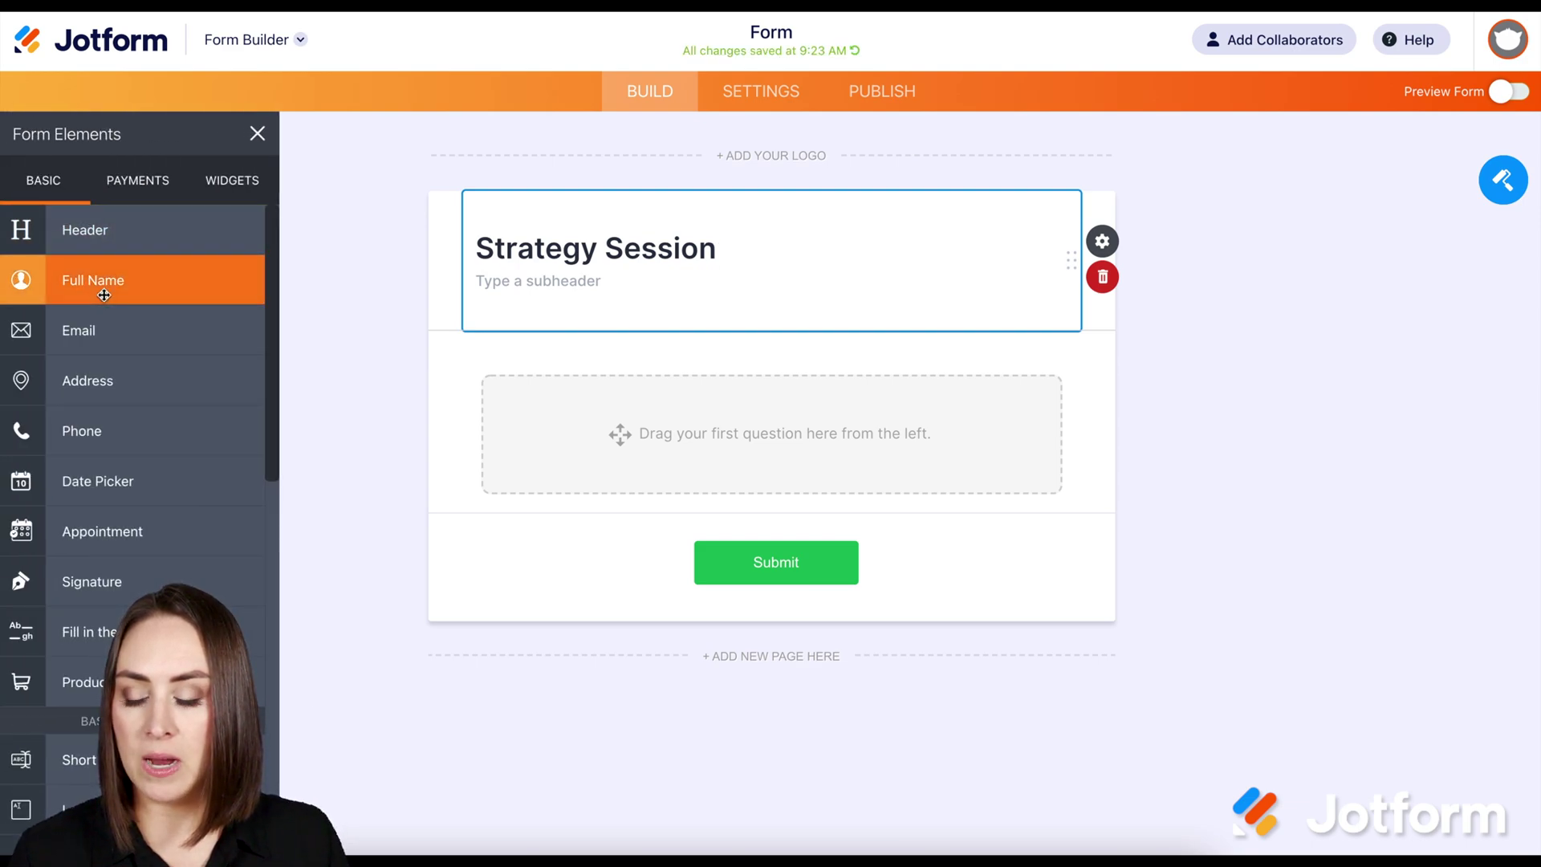
{"action": "left_click", "coordinate": [104, 294]}
{"action": "left_click", "coordinate": [99, 344]}
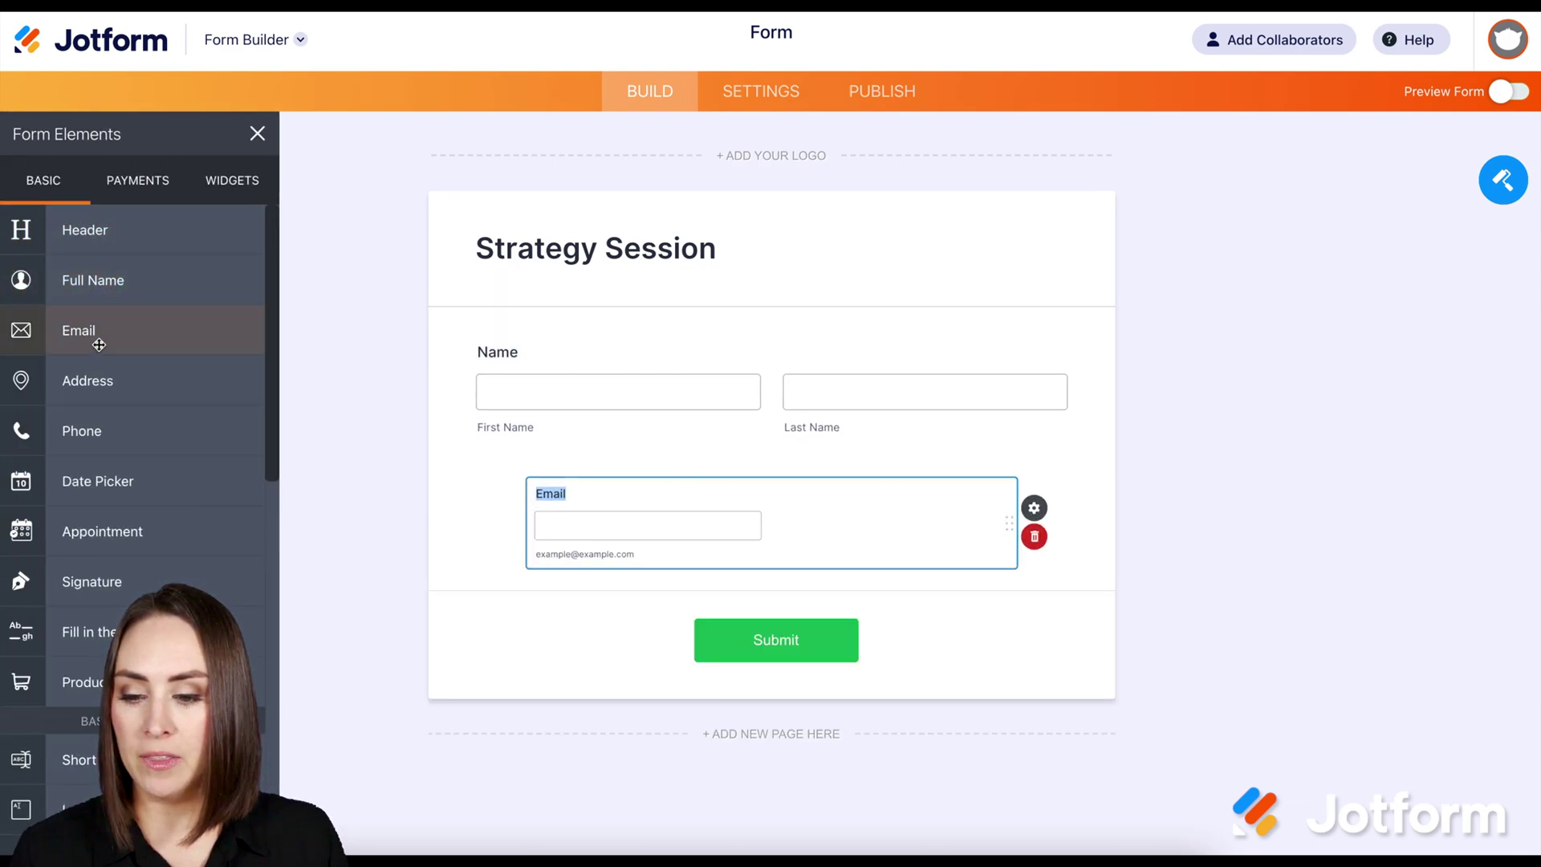
{"action": "left_click", "coordinate": [118, 534]}
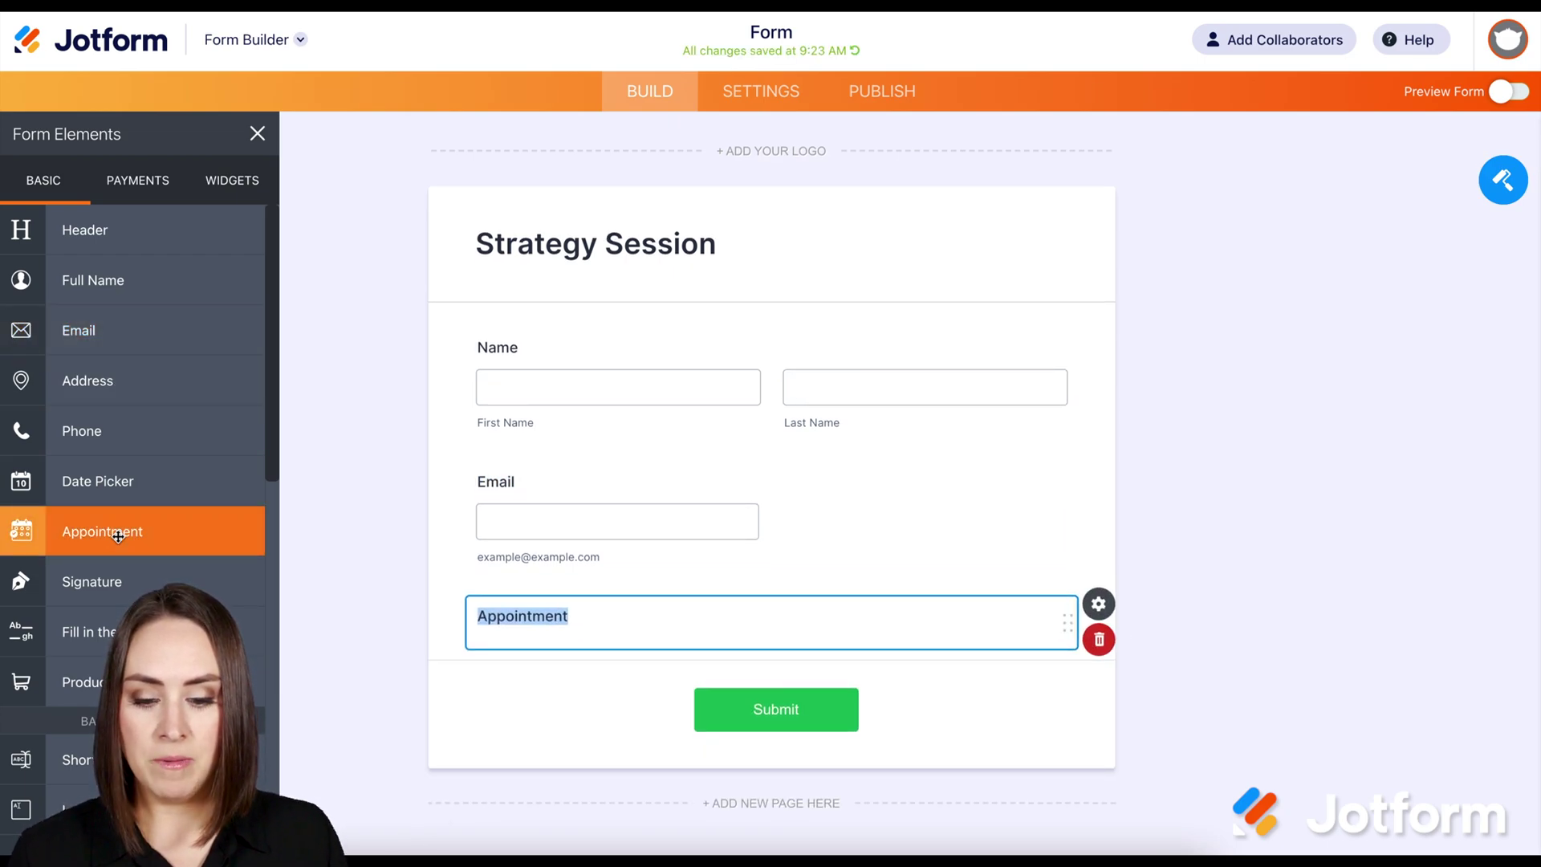
{"action": "scroll", "coordinate": [384, 721], "scroll_direction": "down", "scroll_amount": 4}
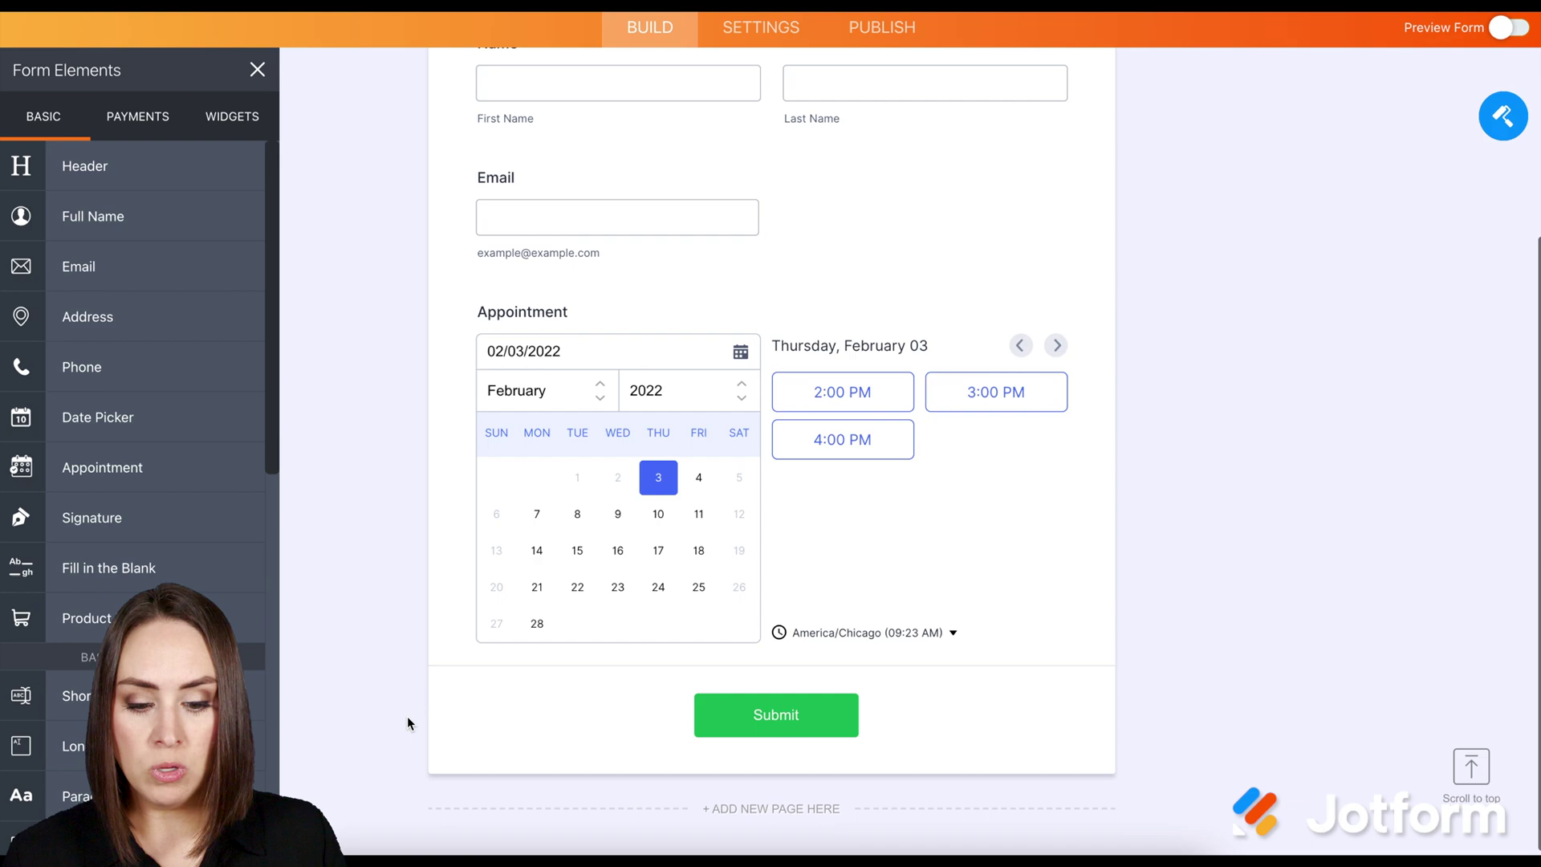
{"action": "left_click", "coordinate": [1017, 500]}
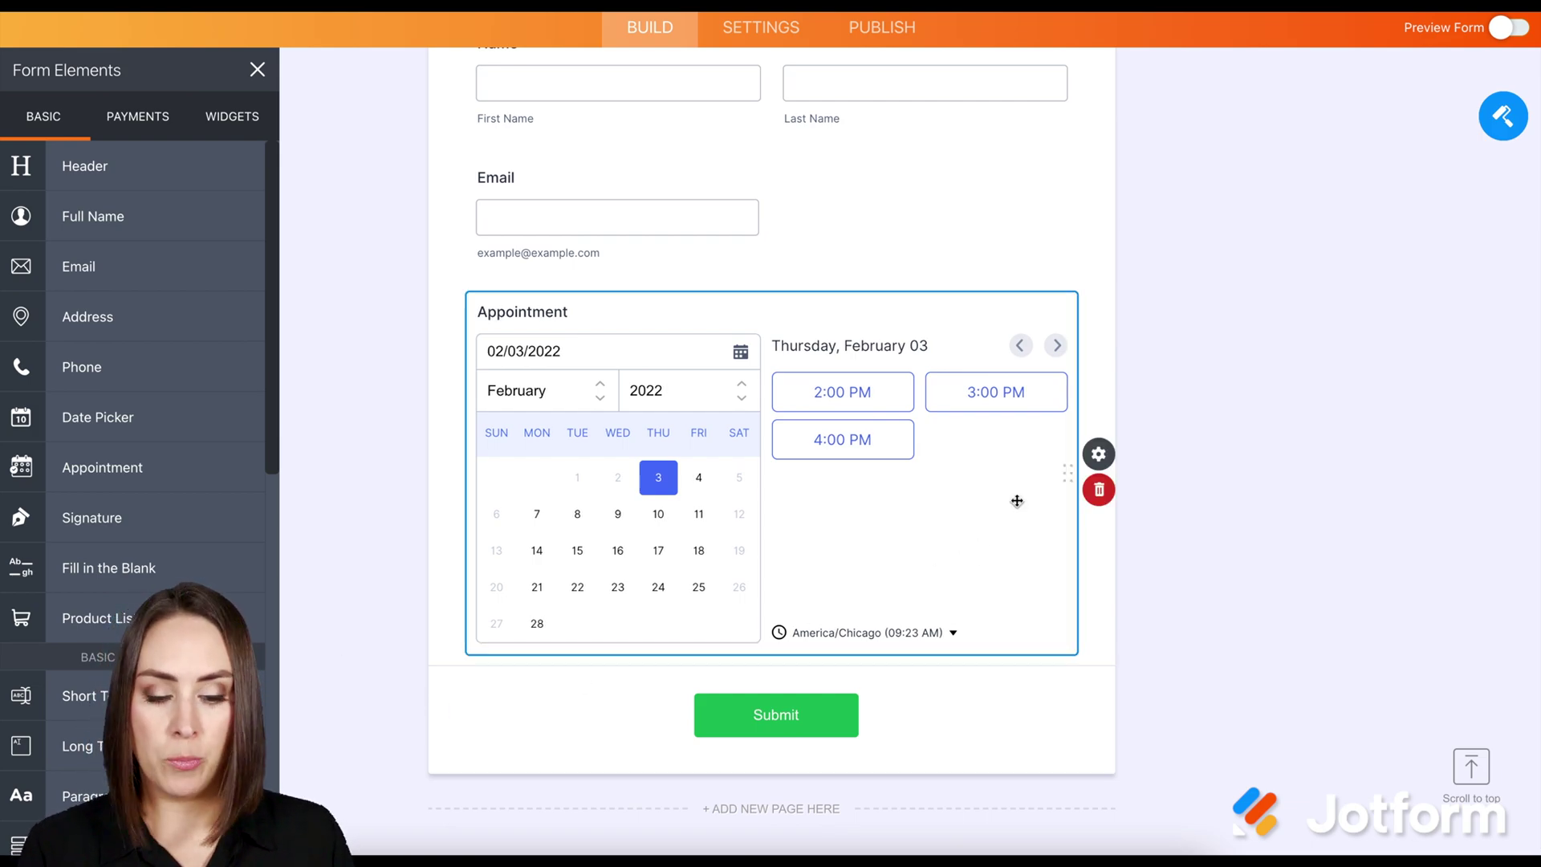
Step: Give the Appointment field 30-minute slots starting at 10:00, with lunch time switched off
{"action": "left_click", "coordinate": [1128, 454]}
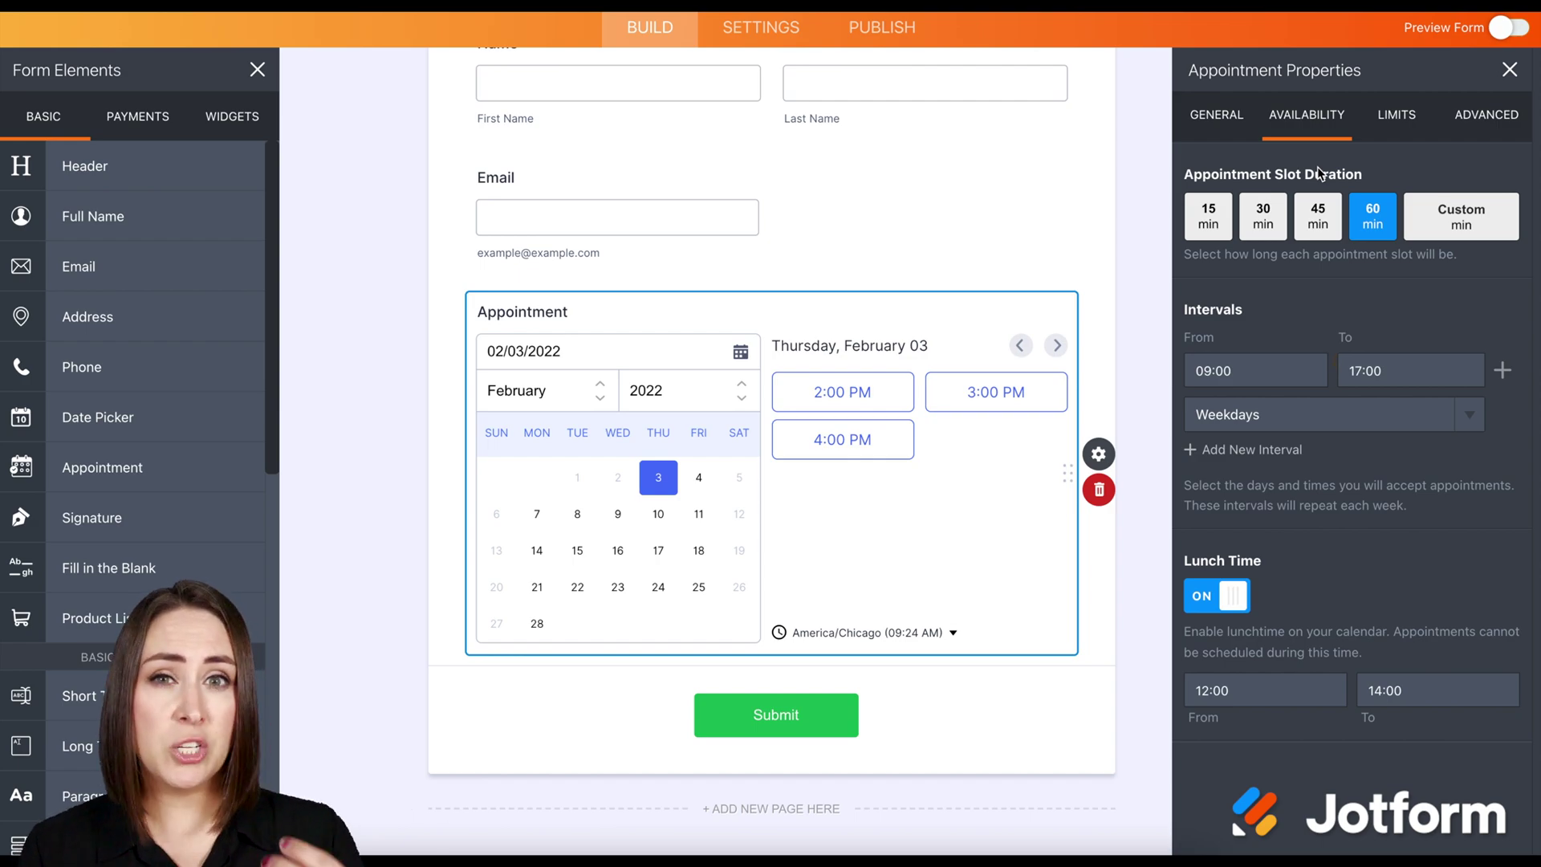
{"action": "left_click", "coordinate": [1270, 220]}
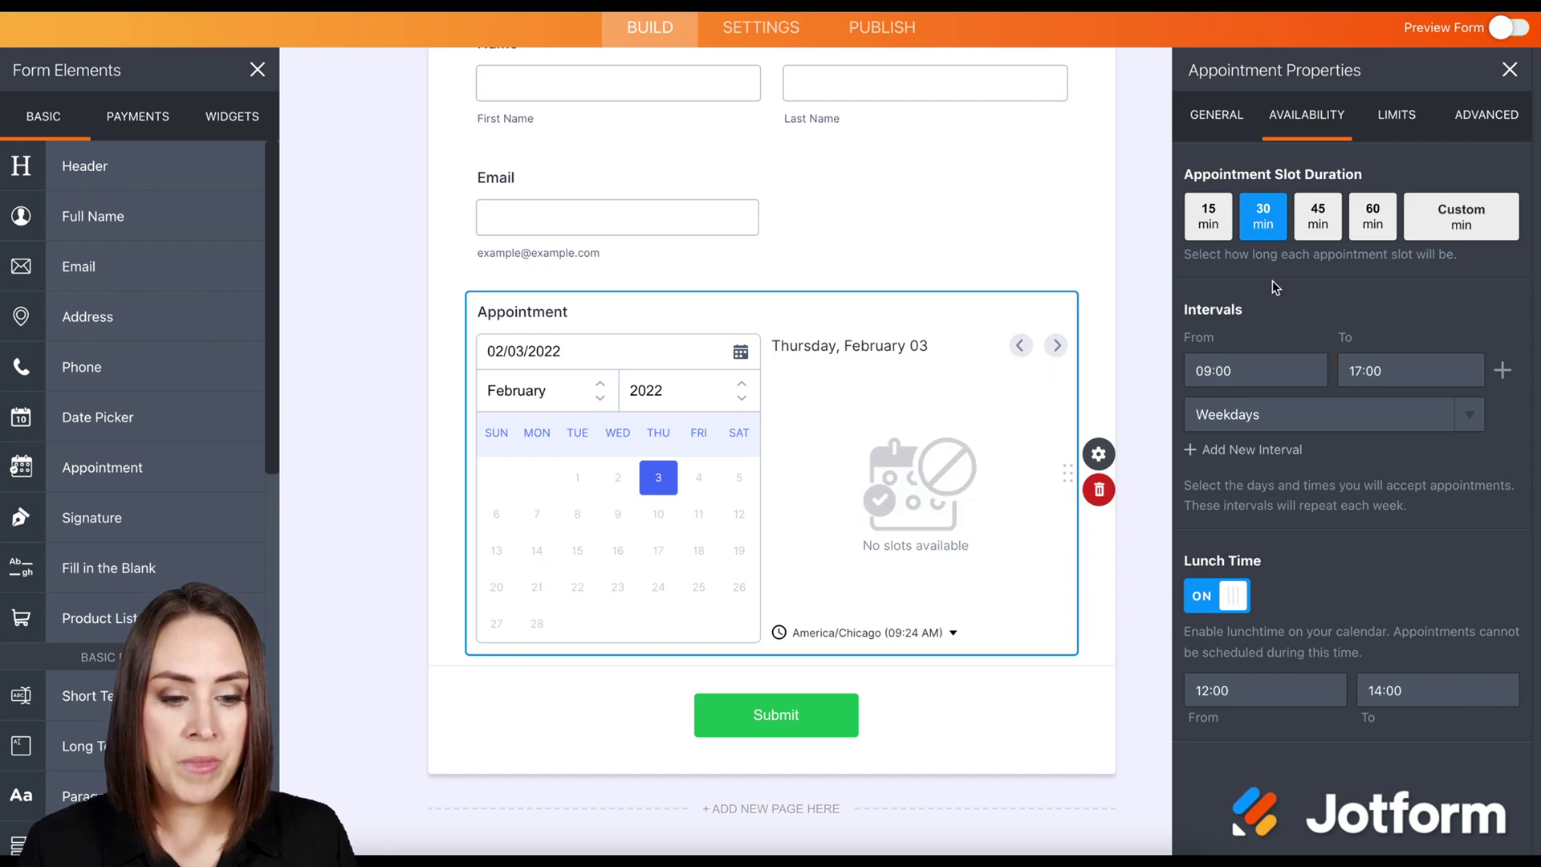
{"action": "left_click", "coordinate": [1261, 365]}
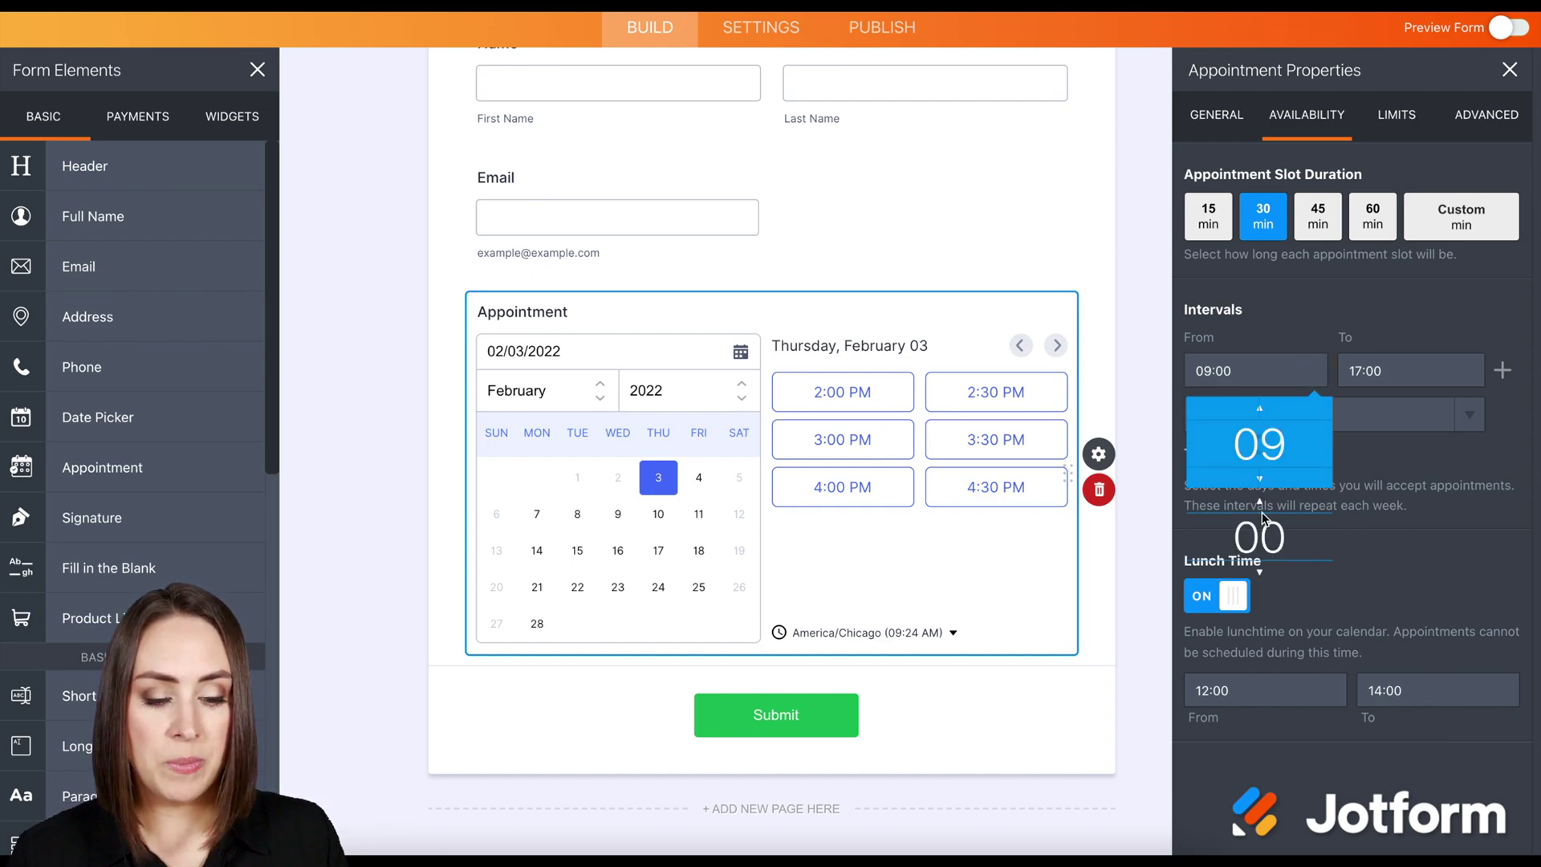
{"action": "left_click", "coordinate": [1191, 370]}
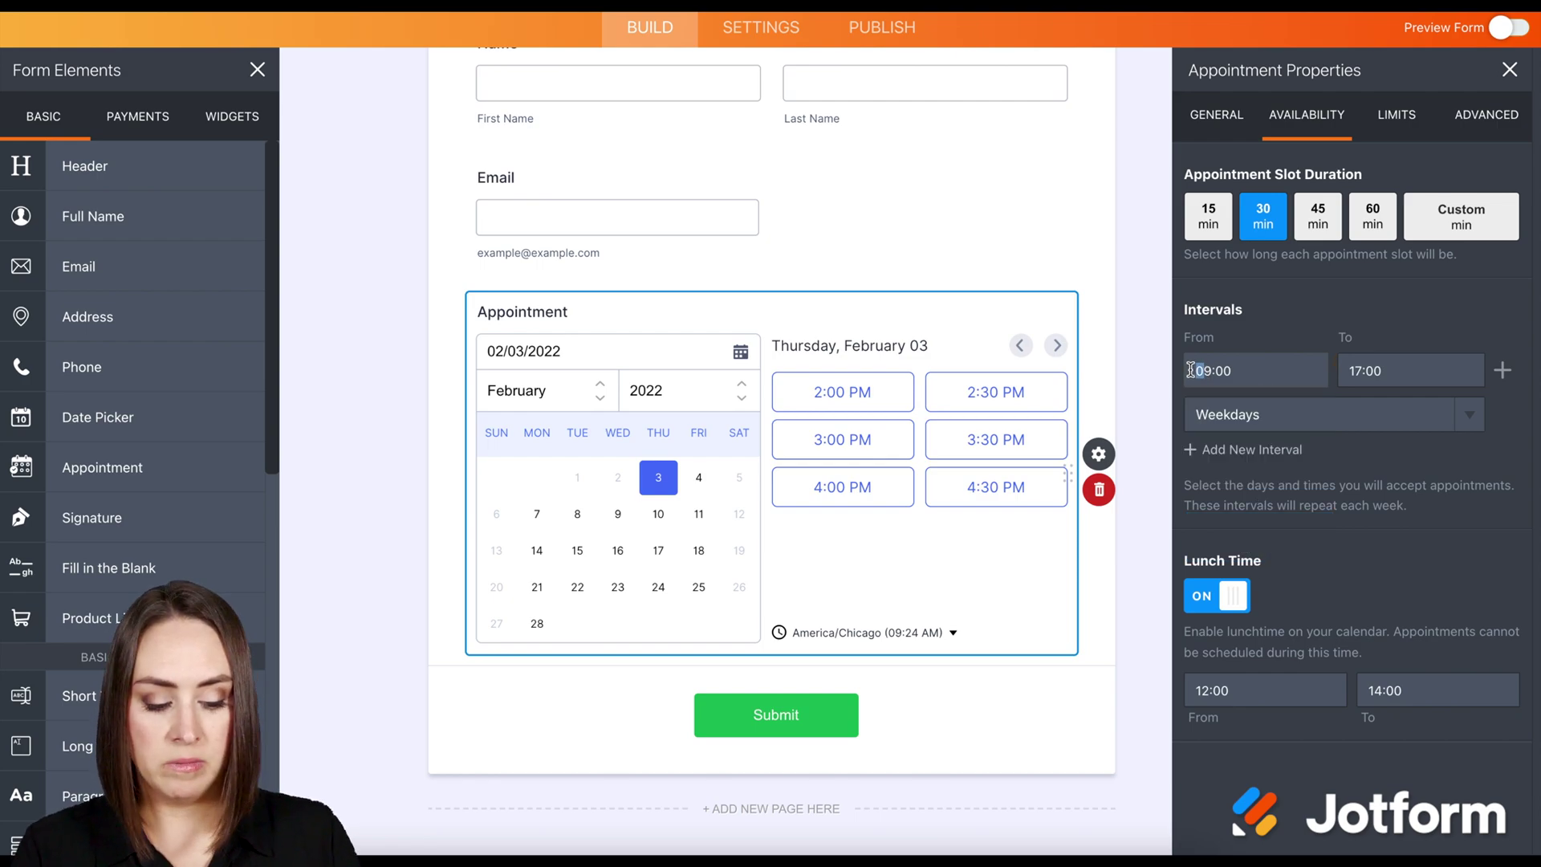
{"action": "type", "text": "10"}
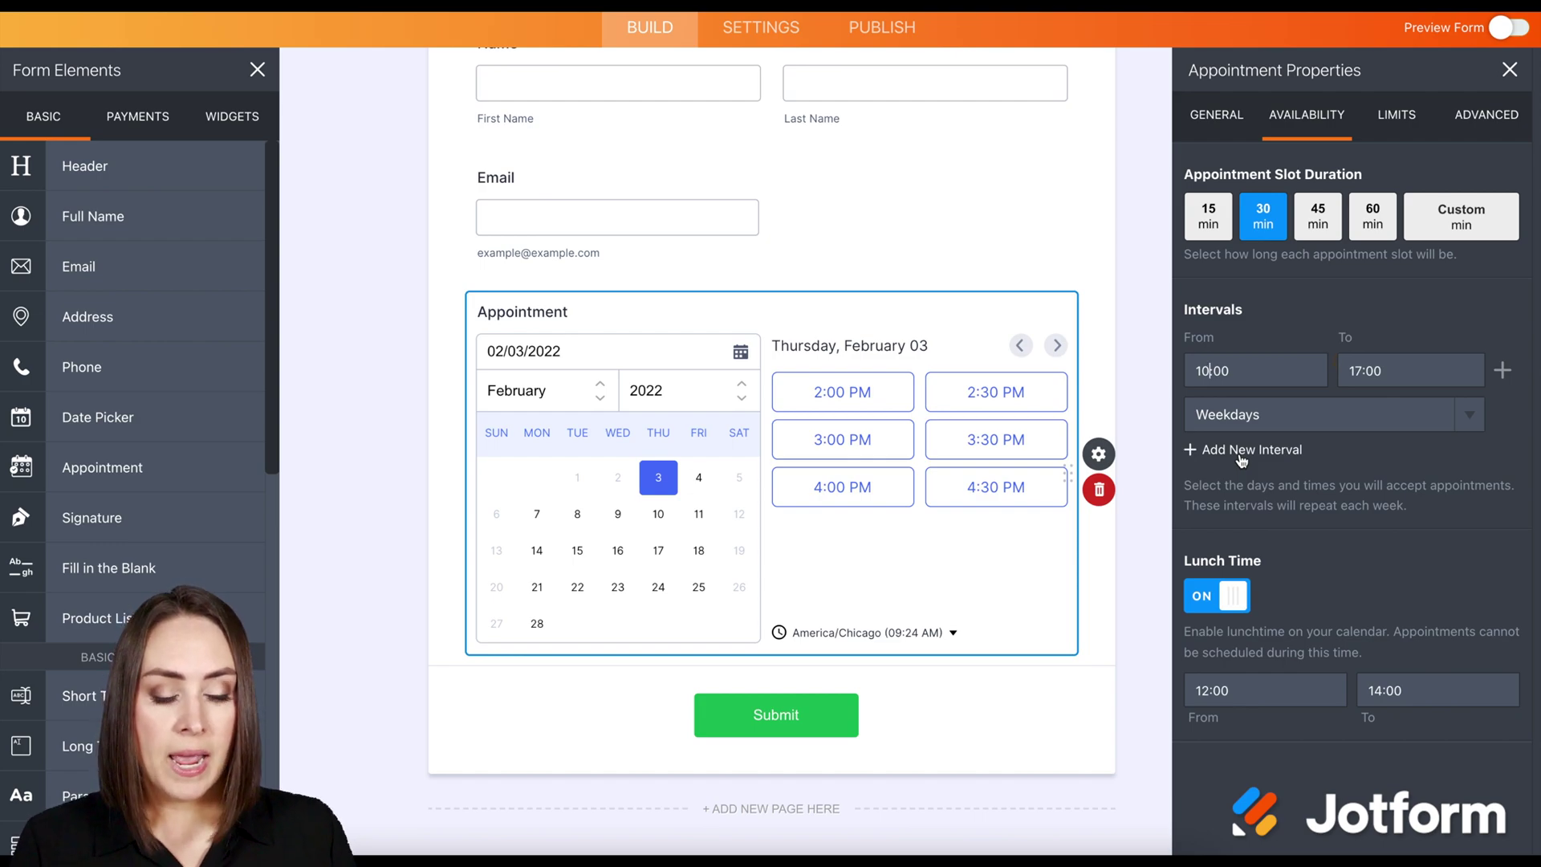
{"action": "left_click", "coordinate": [1210, 608]}
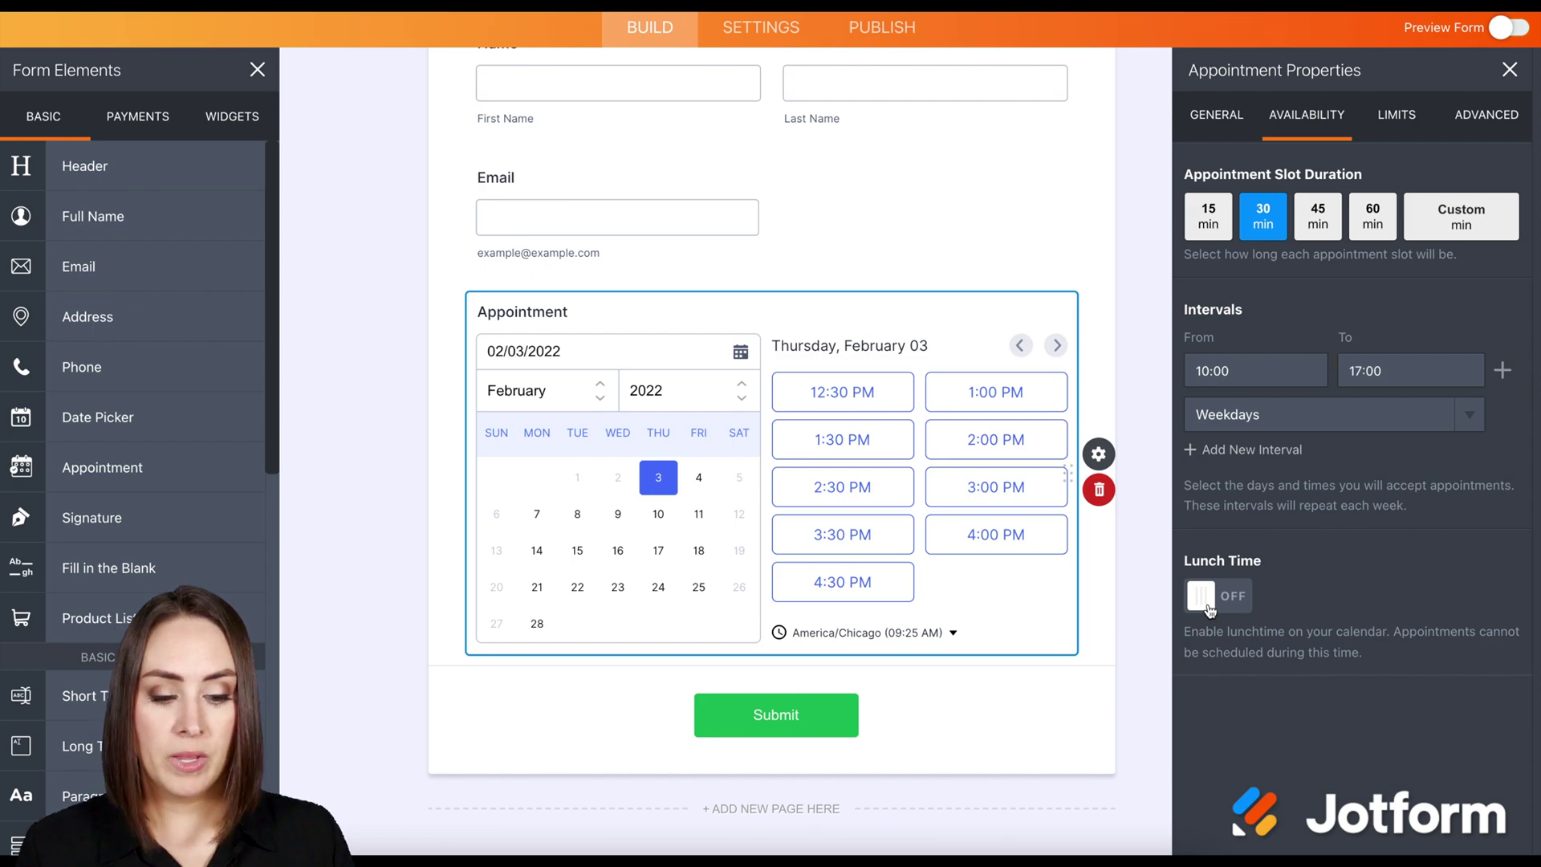
Step: In the Appointment limits, set maximum appointments per day to 3 and minimum scheduling notice to 24 hours
{"action": "left_click", "coordinate": [1397, 119]}
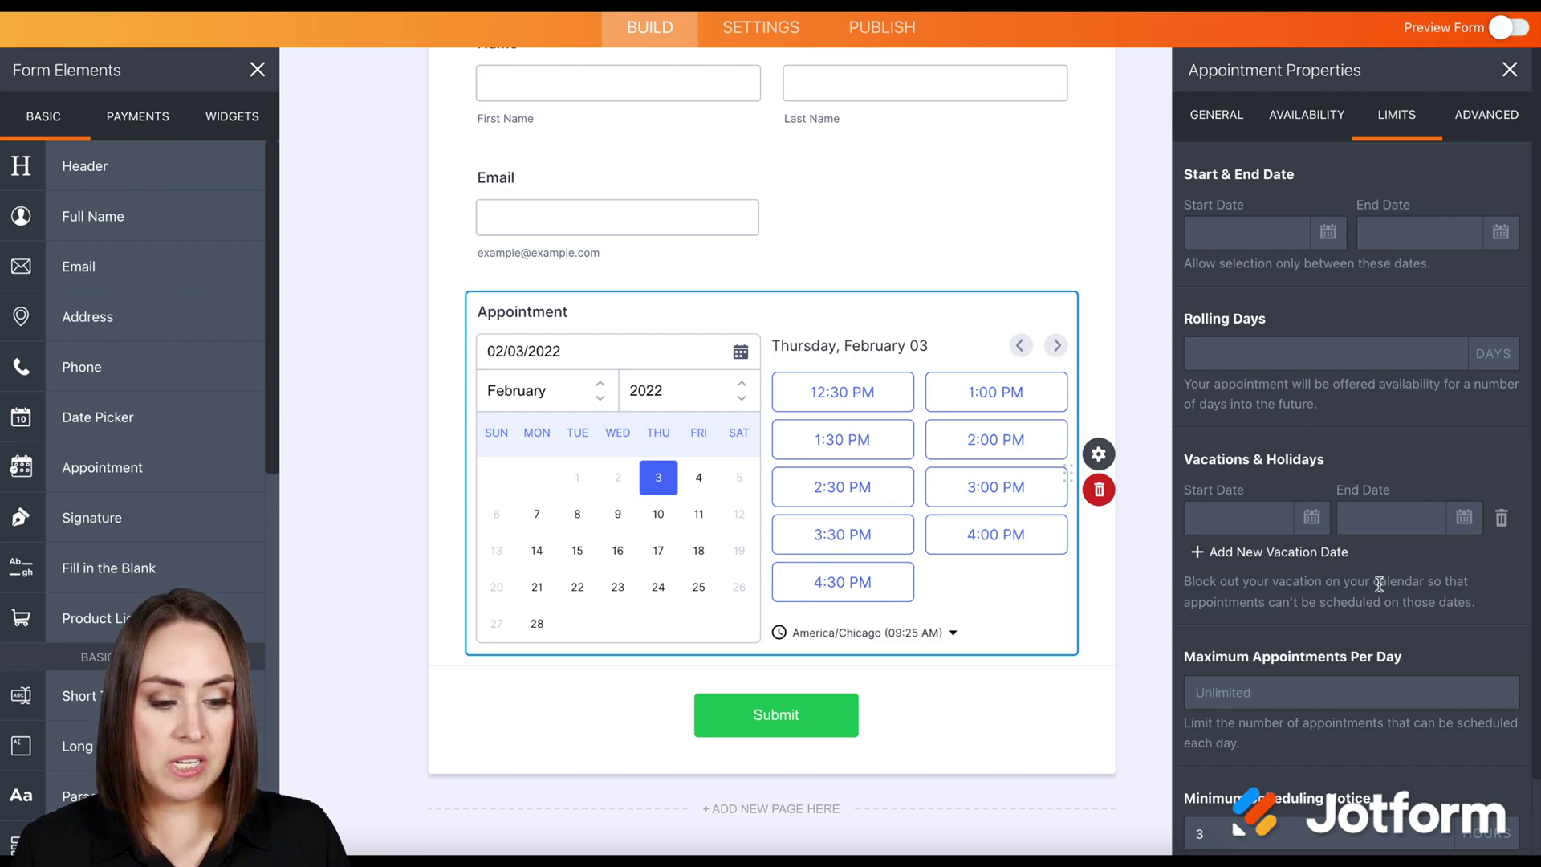
{"action": "scroll", "coordinate": [1379, 585], "scroll_direction": "down", "scroll_amount": 1}
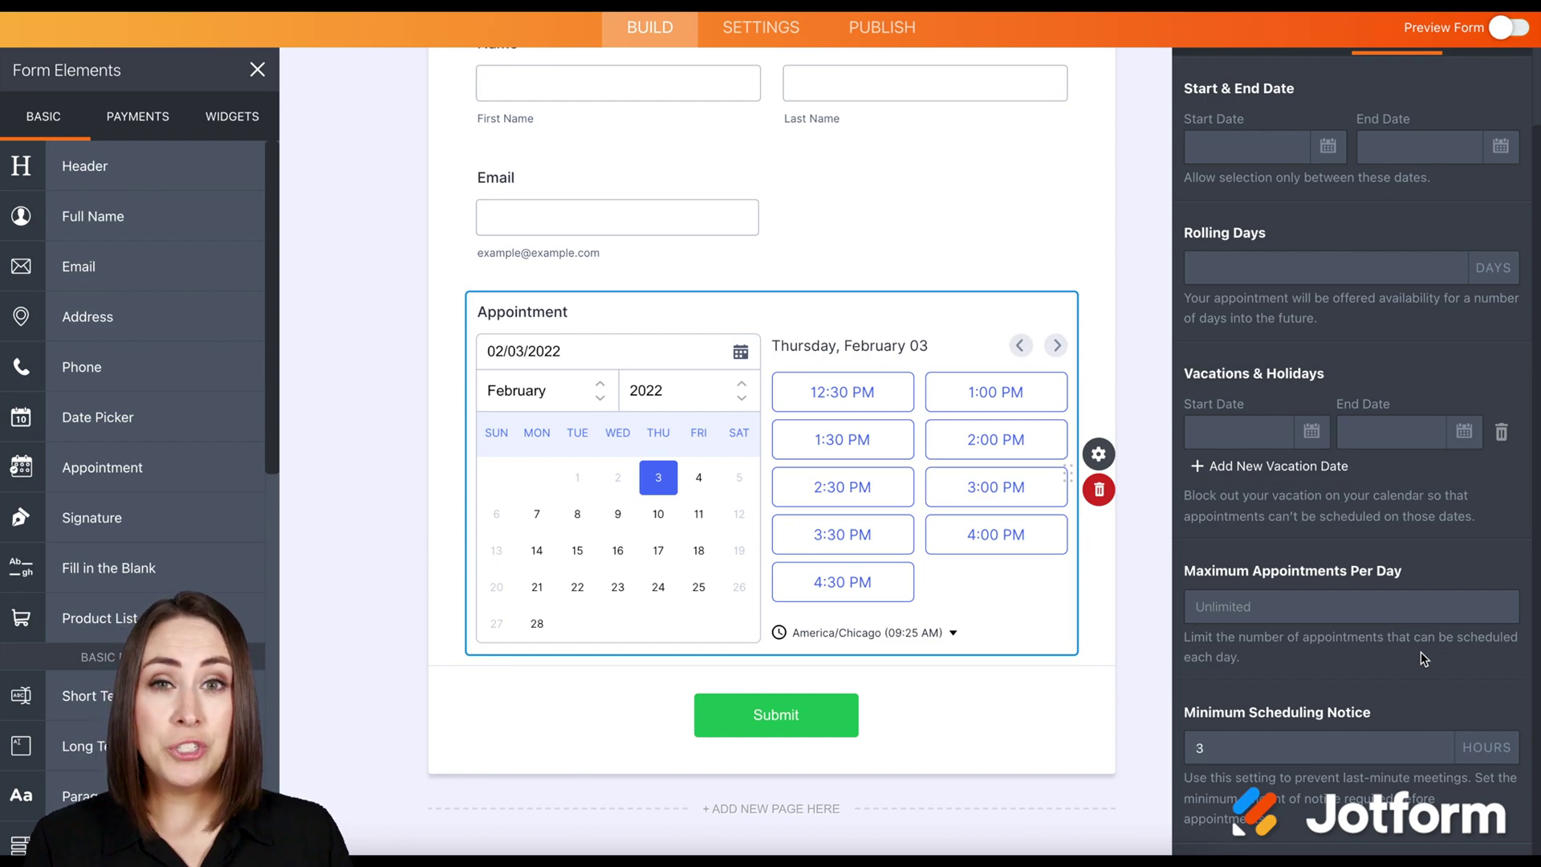
{"action": "left_click", "coordinate": [1384, 613]}
{"action": "type", "text": "3"}
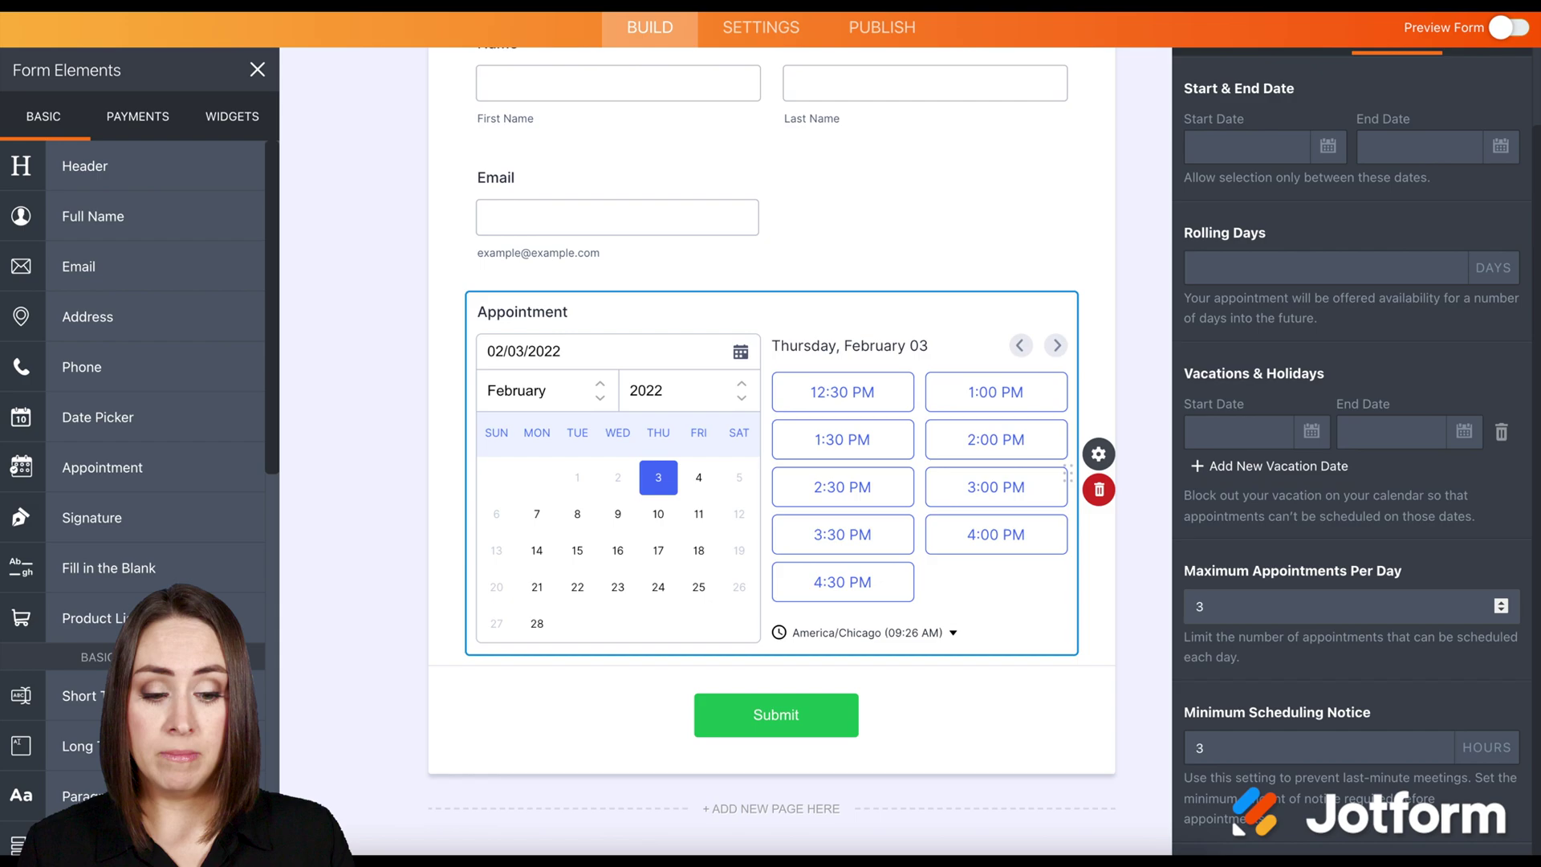
{"action": "left_click", "coordinate": [1240, 750]}
{"action": "key", "text": "BackSpace"}
{"action": "type", "text": "24"}
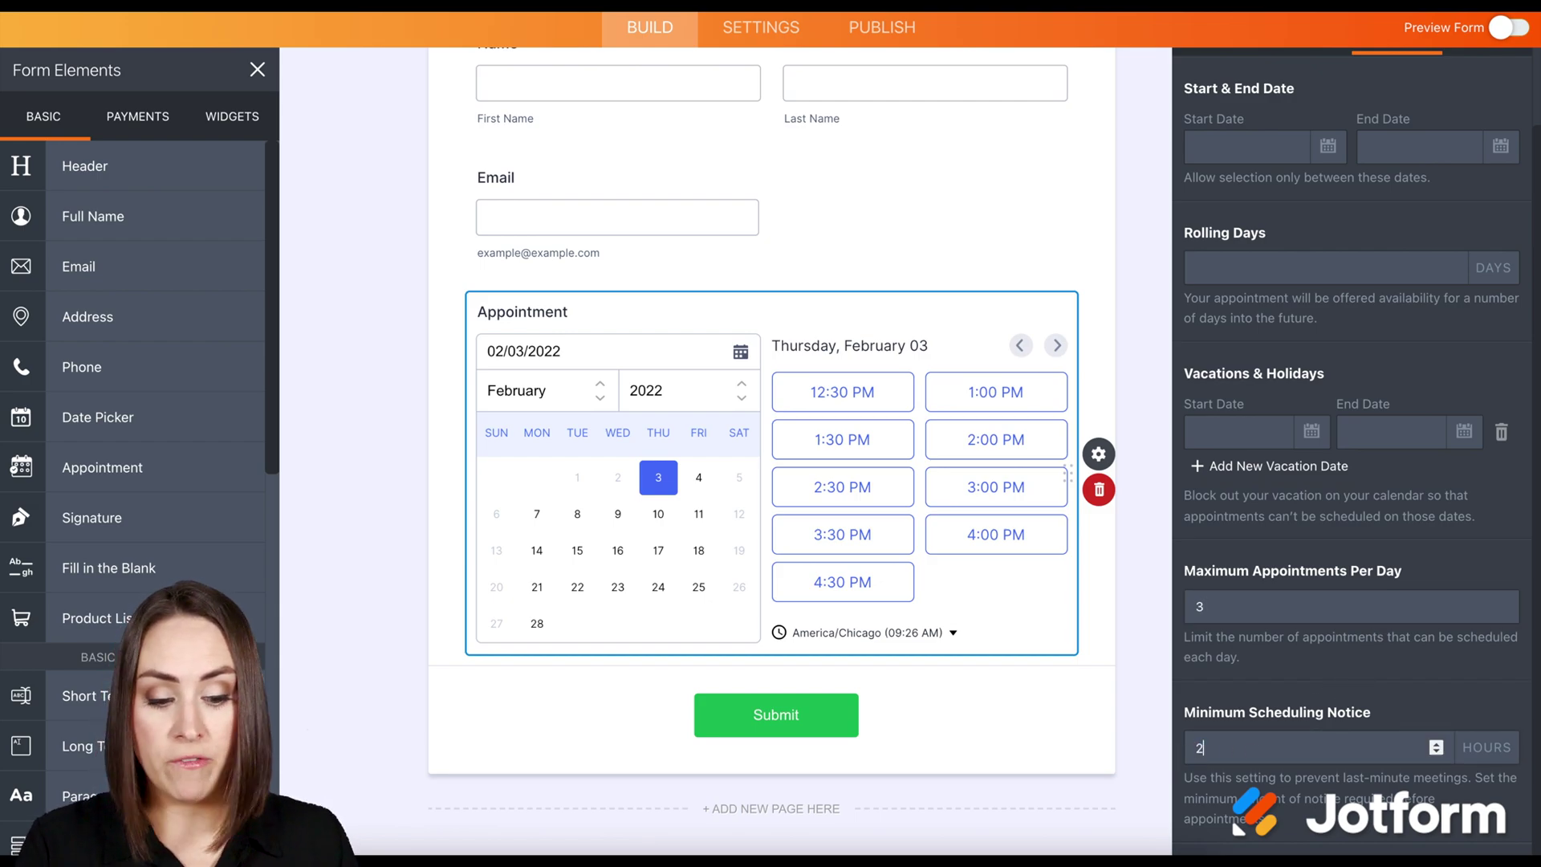
{"action": "left_click", "coordinate": [1254, 680]}
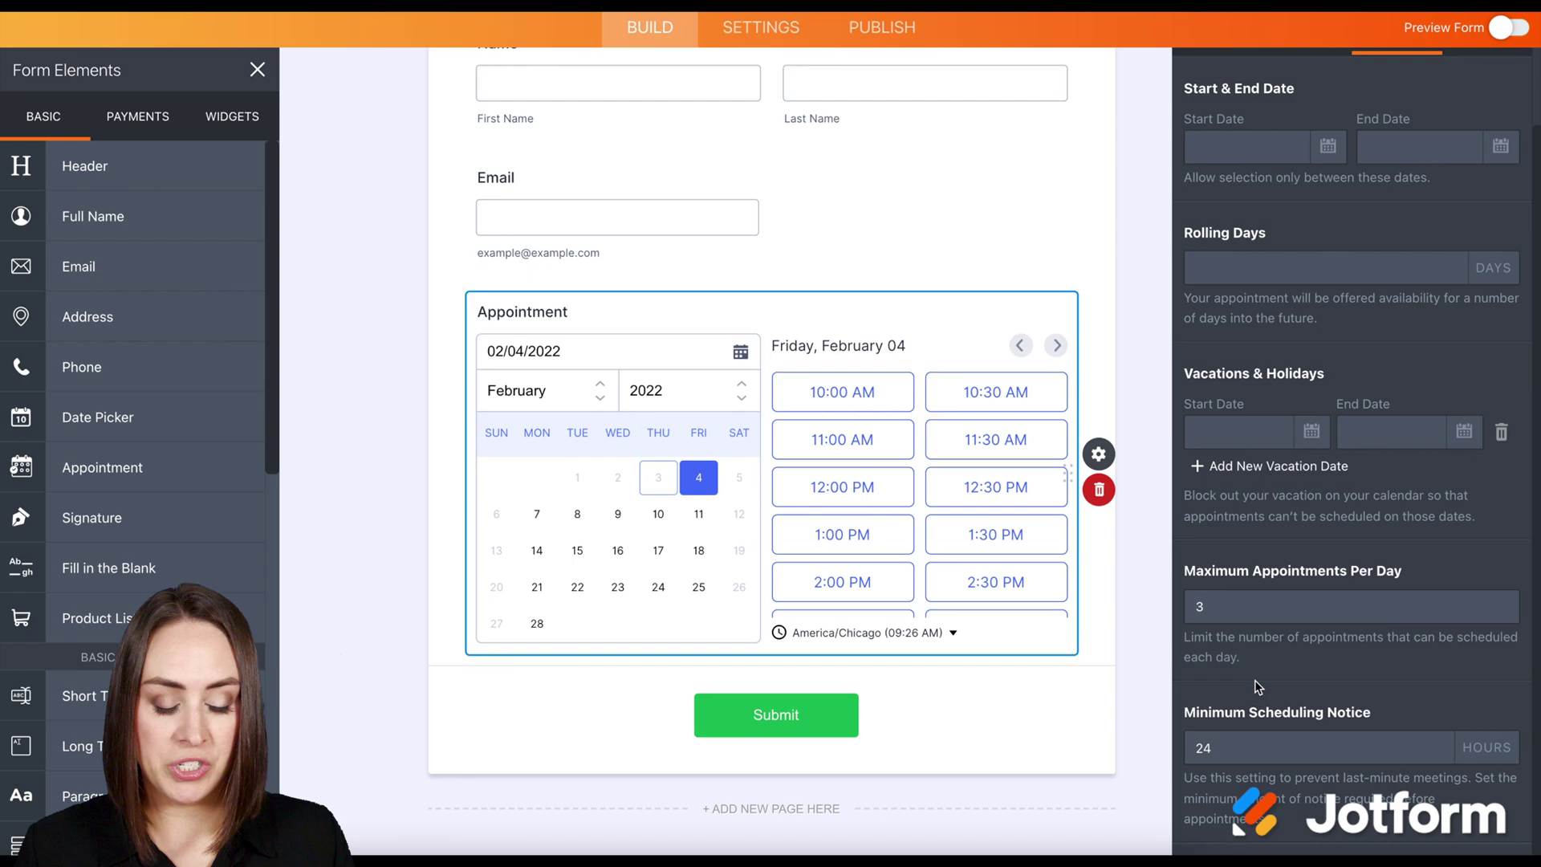
{"action": "scroll", "coordinate": [1256, 681], "scroll_direction": "up", "scroll_amount": 2}
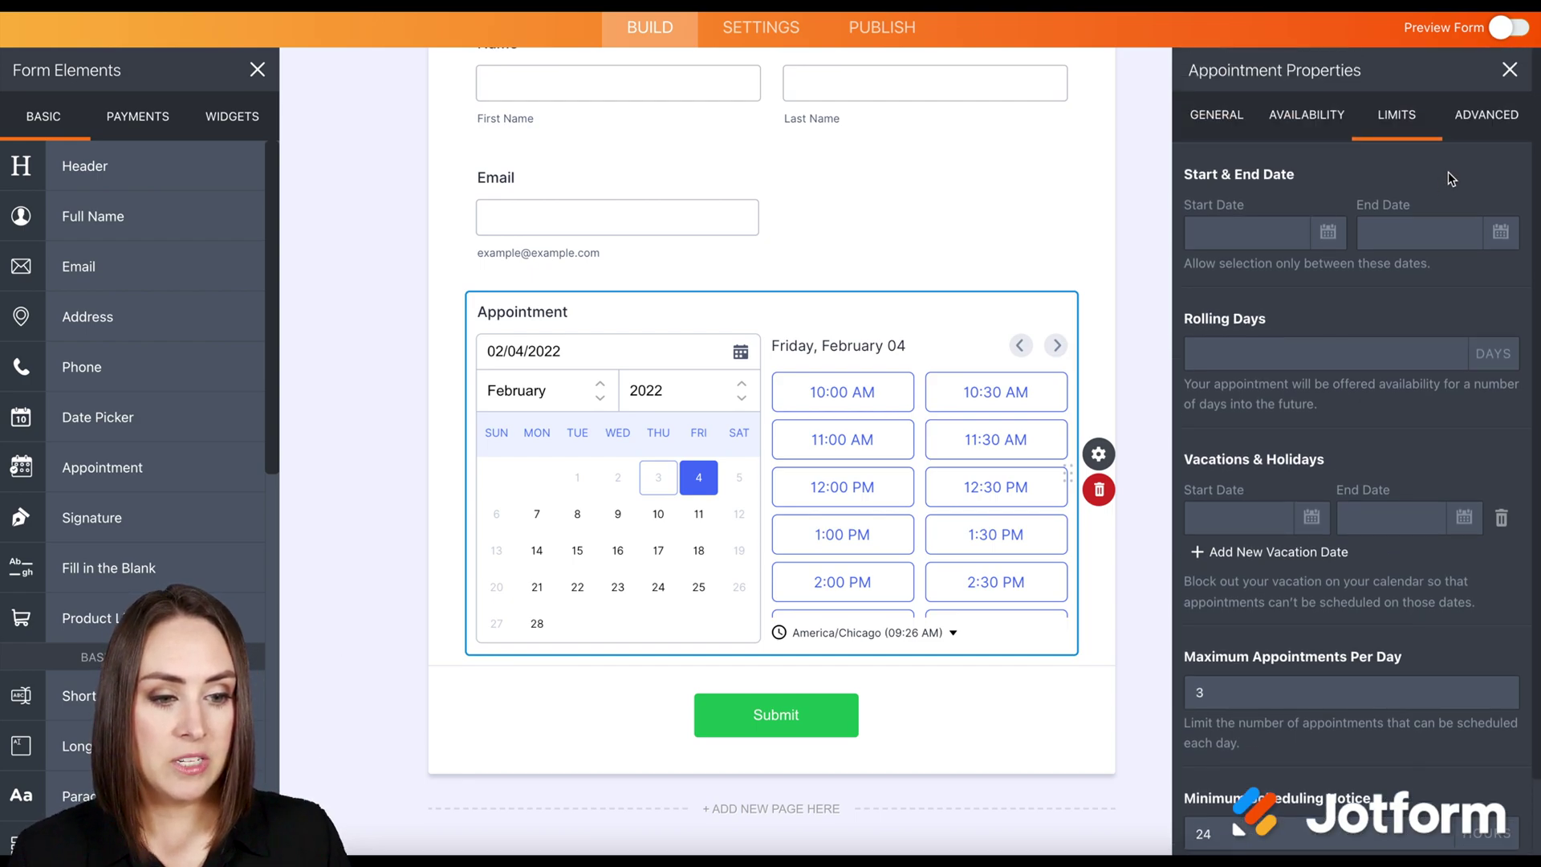
Step: Review the advanced appointment settings: one-on-one type, reminders off, America/Chicago time zone
{"action": "left_click", "coordinate": [1486, 122]}
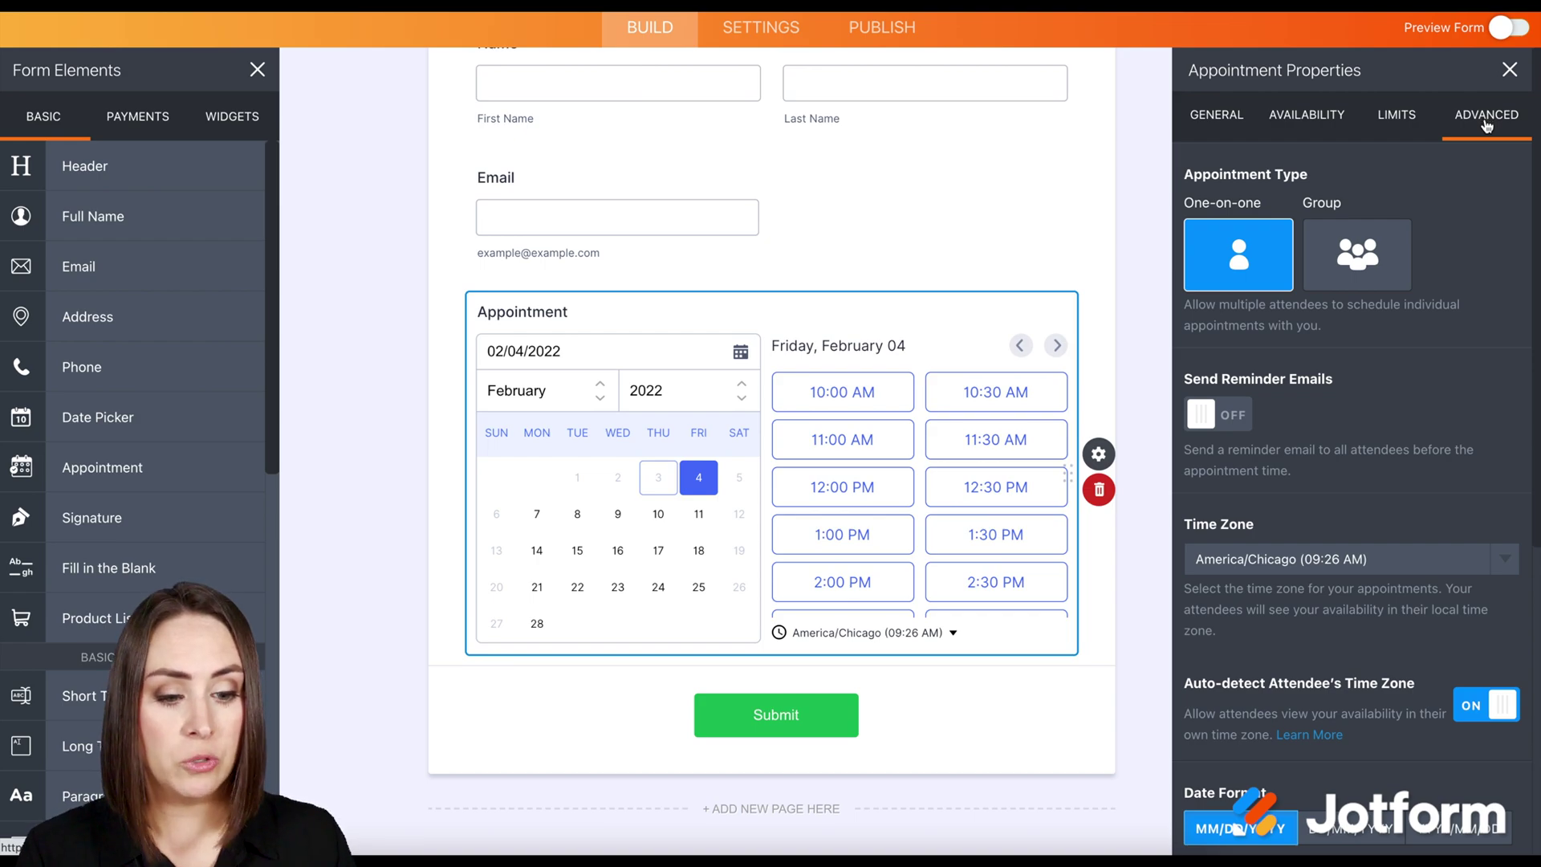
{"action": "scroll", "coordinate": [1294, 434], "scroll_direction": "down", "scroll_amount": 1}
{"action": "scroll", "coordinate": [1294, 433], "scroll_direction": "down", "scroll_amount": 4}
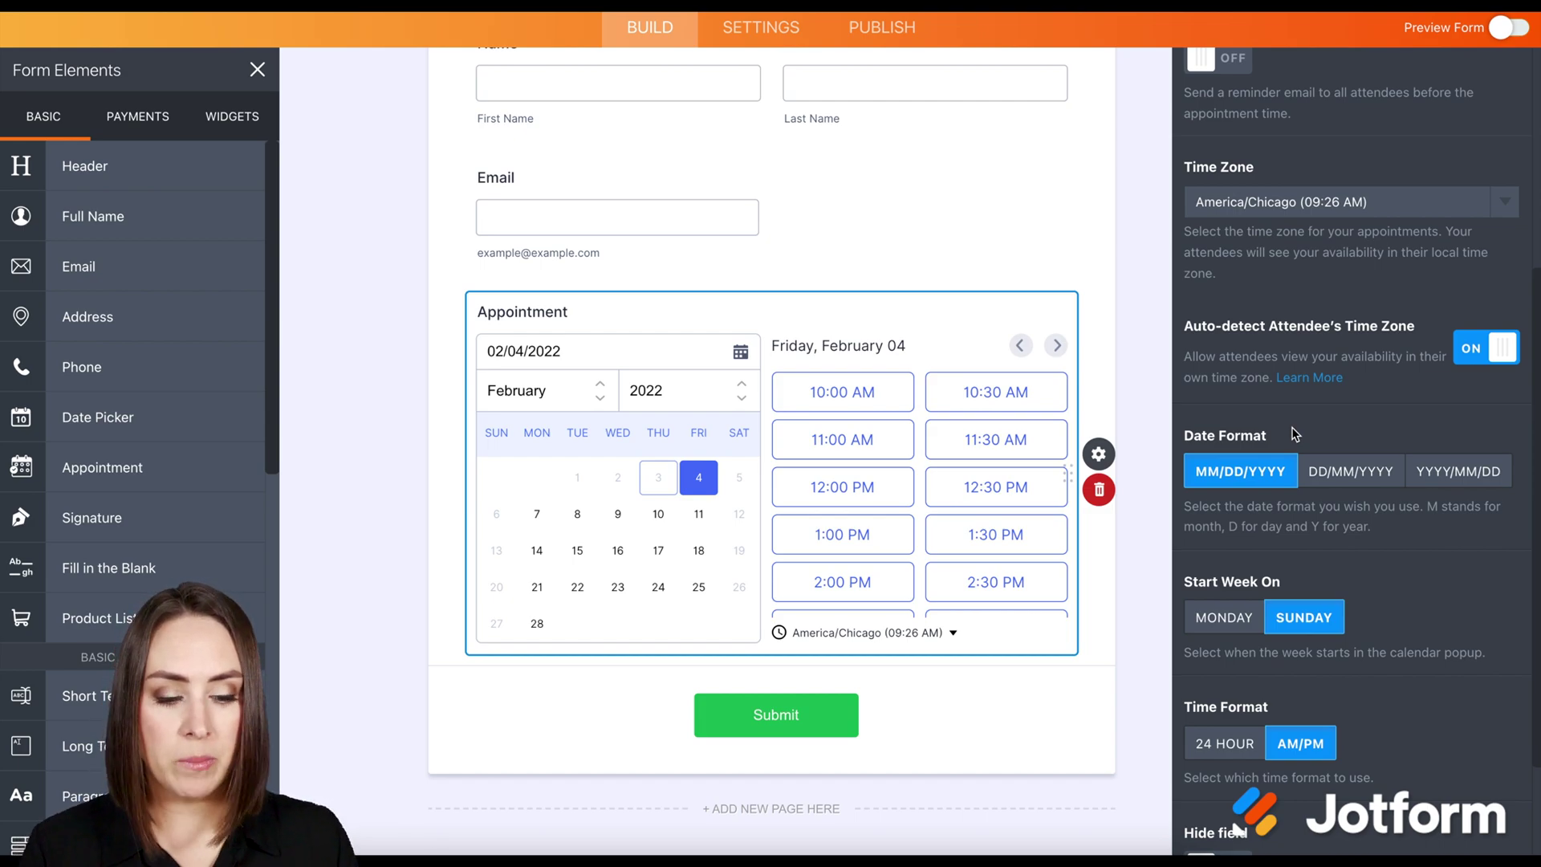
{"action": "scroll", "coordinate": [1294, 433], "scroll_direction": "down", "scroll_amount": 2}
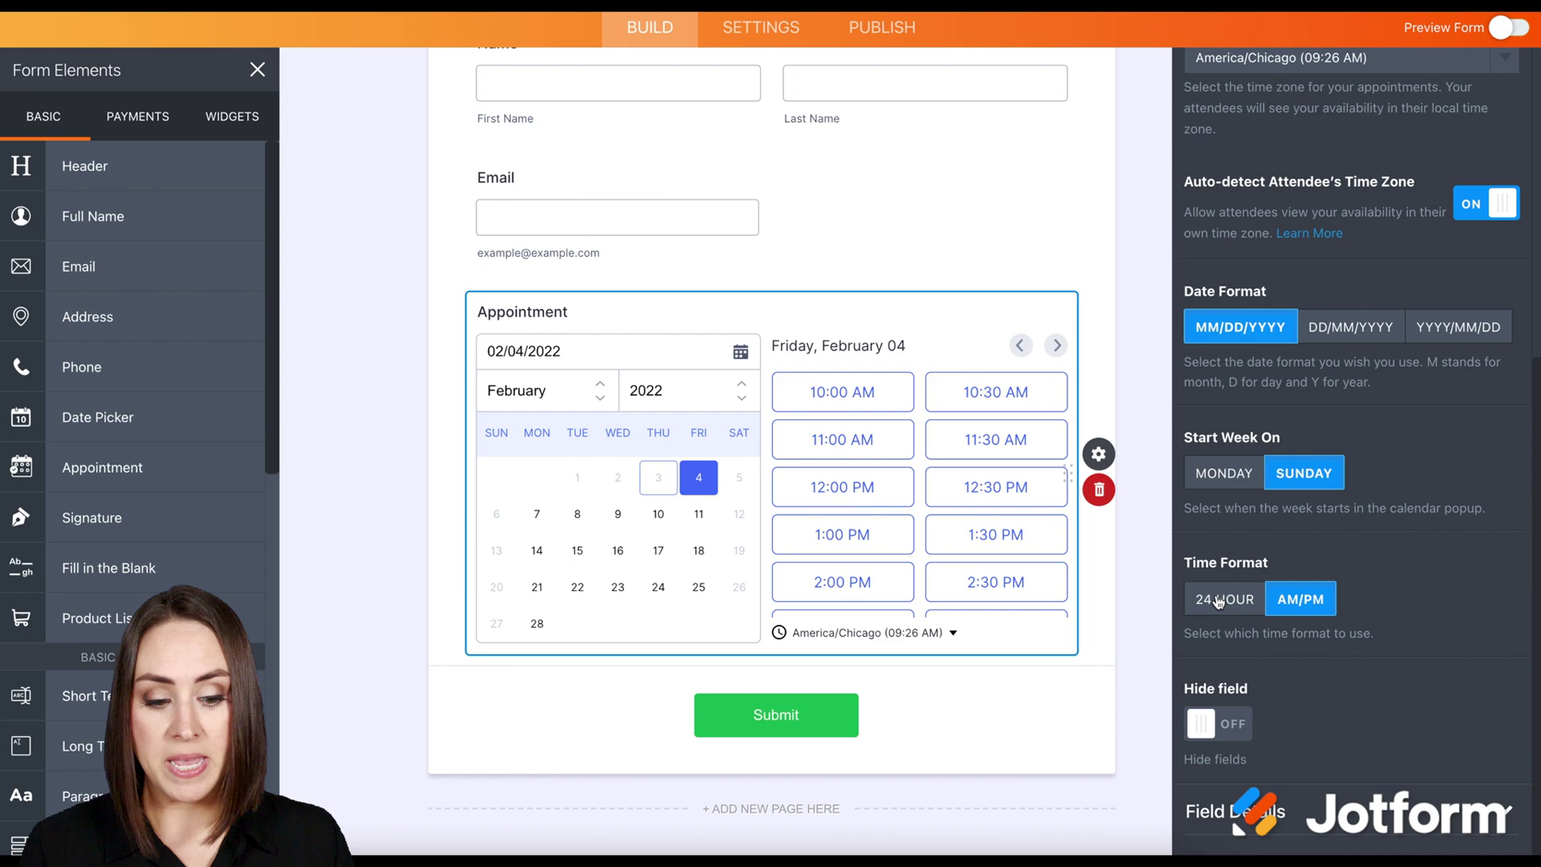
{"action": "scroll", "coordinate": [1218, 598], "scroll_direction": "up", "scroll_amount": 6}
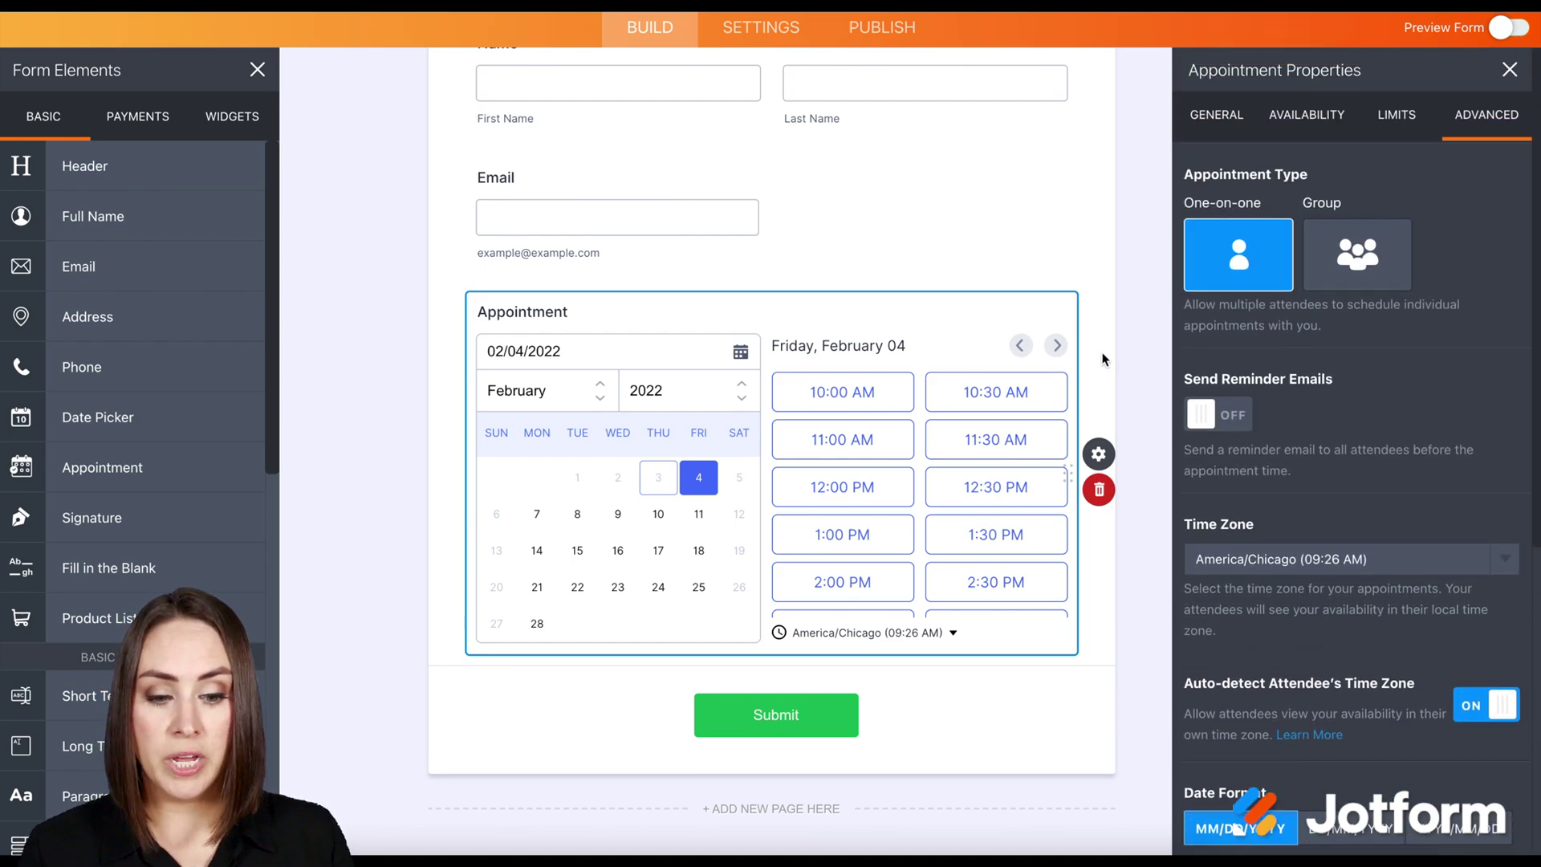
{"action": "scroll", "coordinate": [1103, 359], "scroll_direction": "up", "scroll_amount": 5}
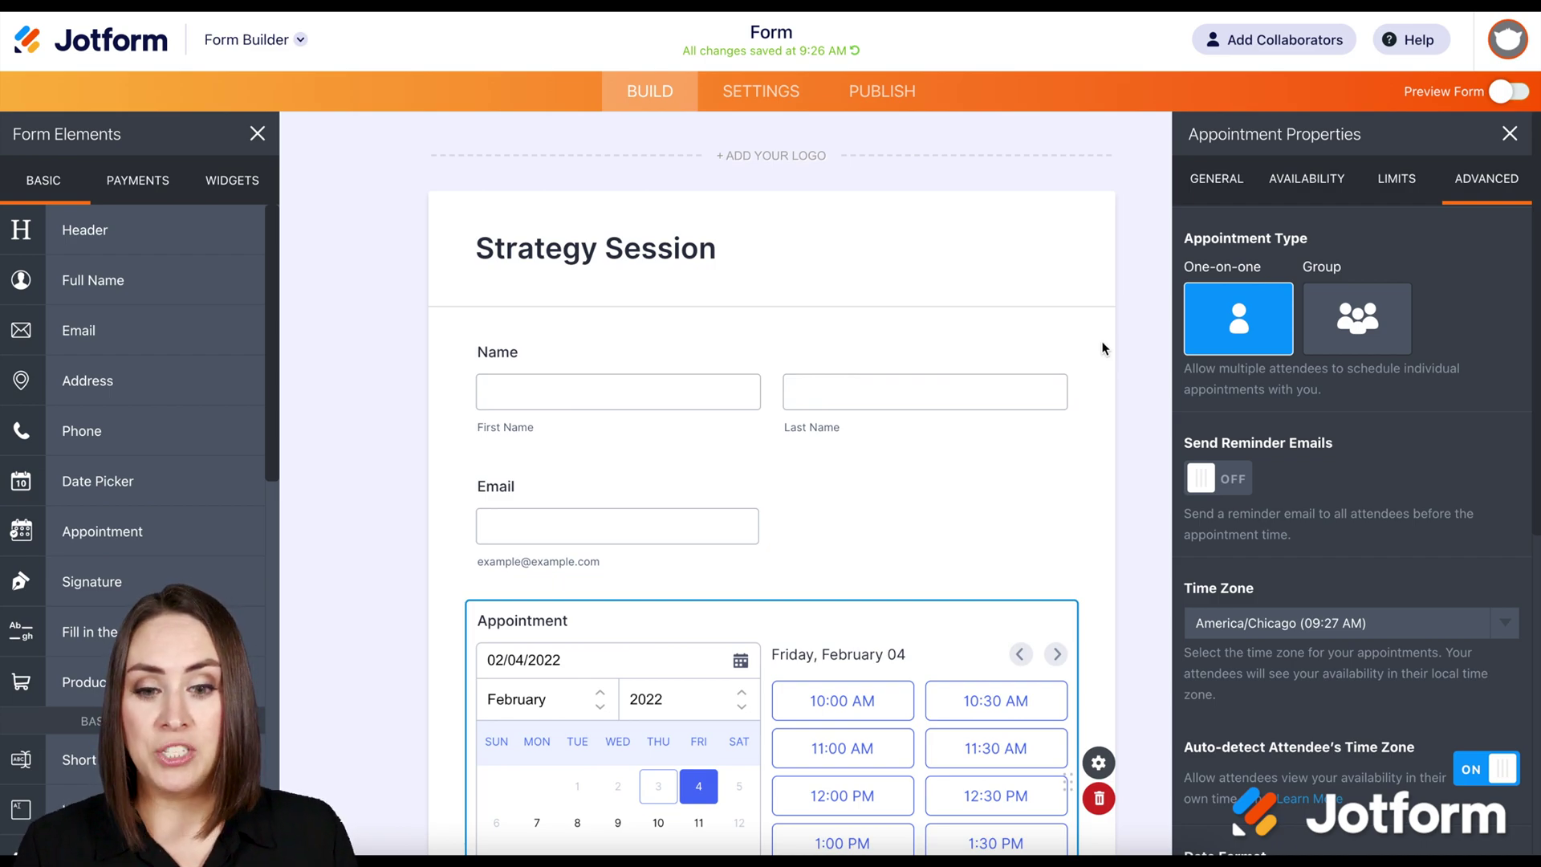
Step: Find the Google Calendar integration by searching 'google' in the form's Integrations settings
{"action": "left_click", "coordinate": [769, 93]}
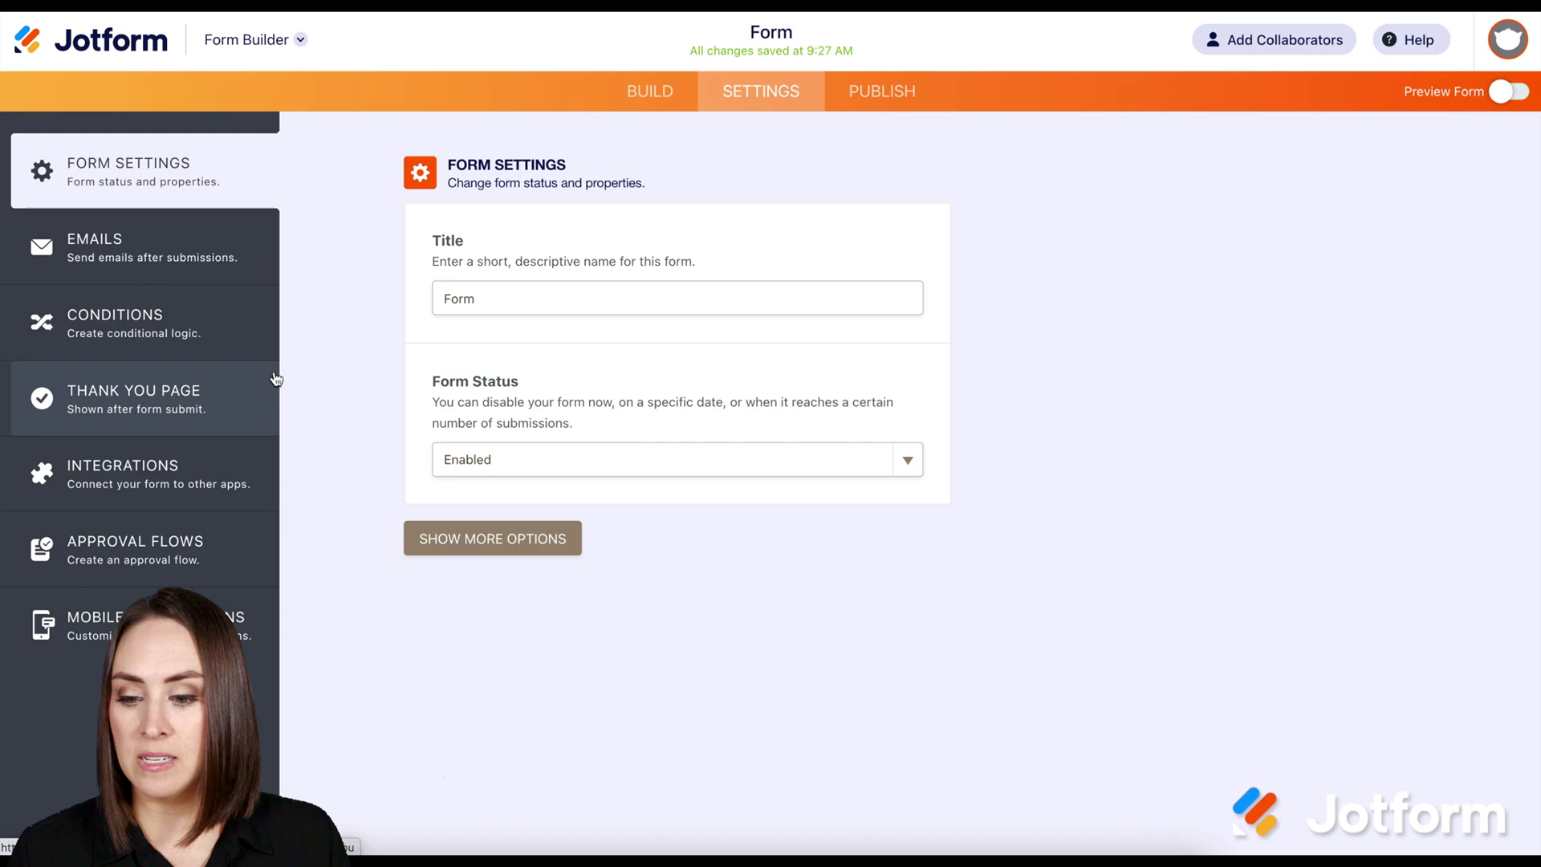
{"action": "left_click", "coordinate": [113, 486]}
{"action": "left_click", "coordinate": [757, 224]}
{"action": "type", "text": "google"}
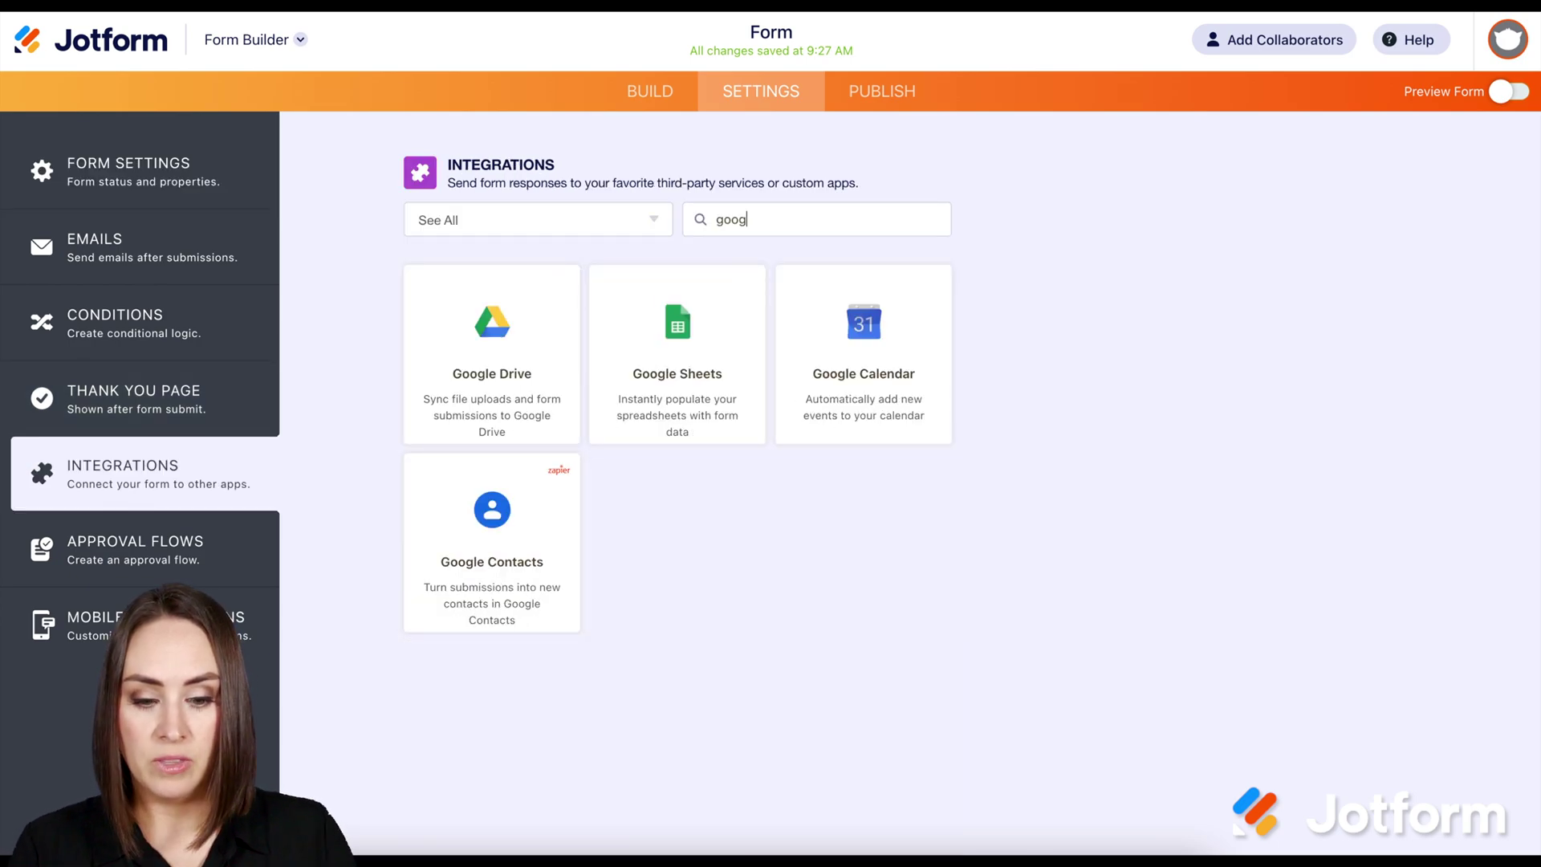
{"action": "left_click", "coordinate": [891, 333]}
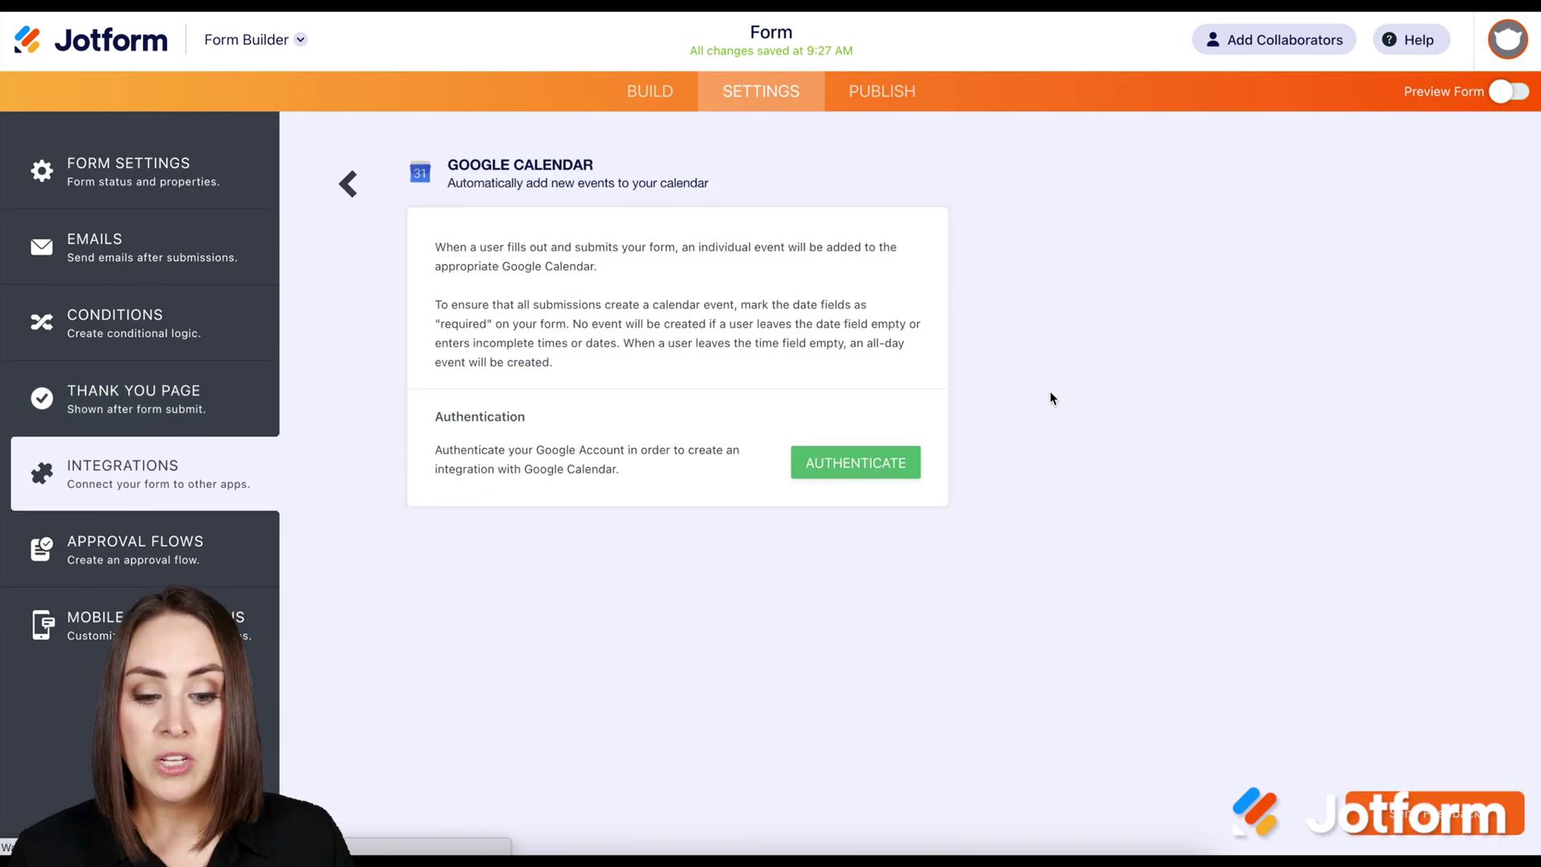
Step: Authenticate and connect a Google account to the Google Calendar integration
{"action": "left_click", "coordinate": [886, 471]}
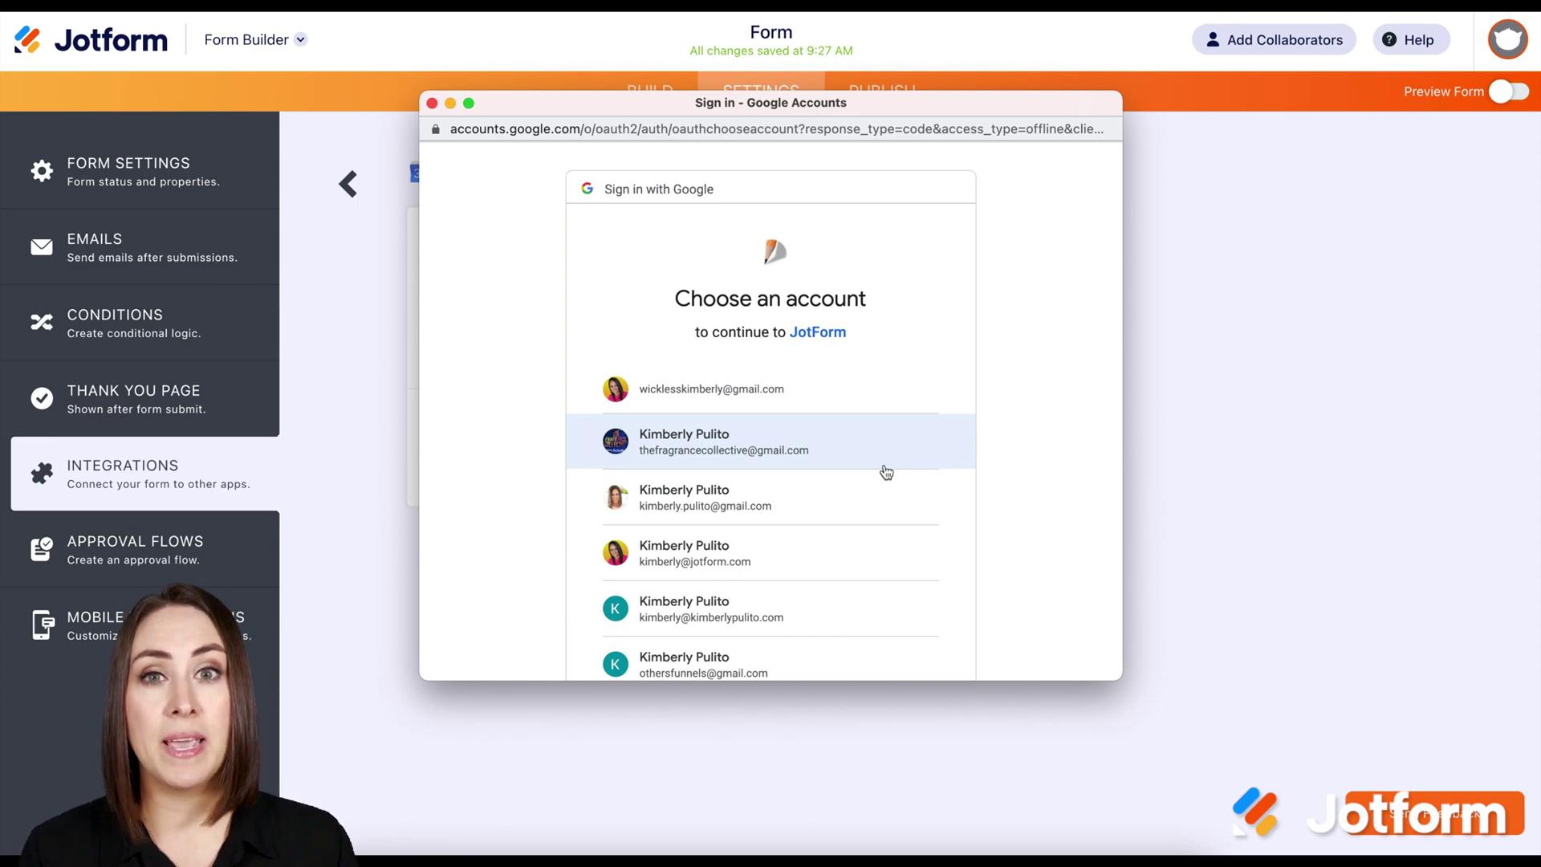
{"action": "left_click", "coordinate": [778, 396]}
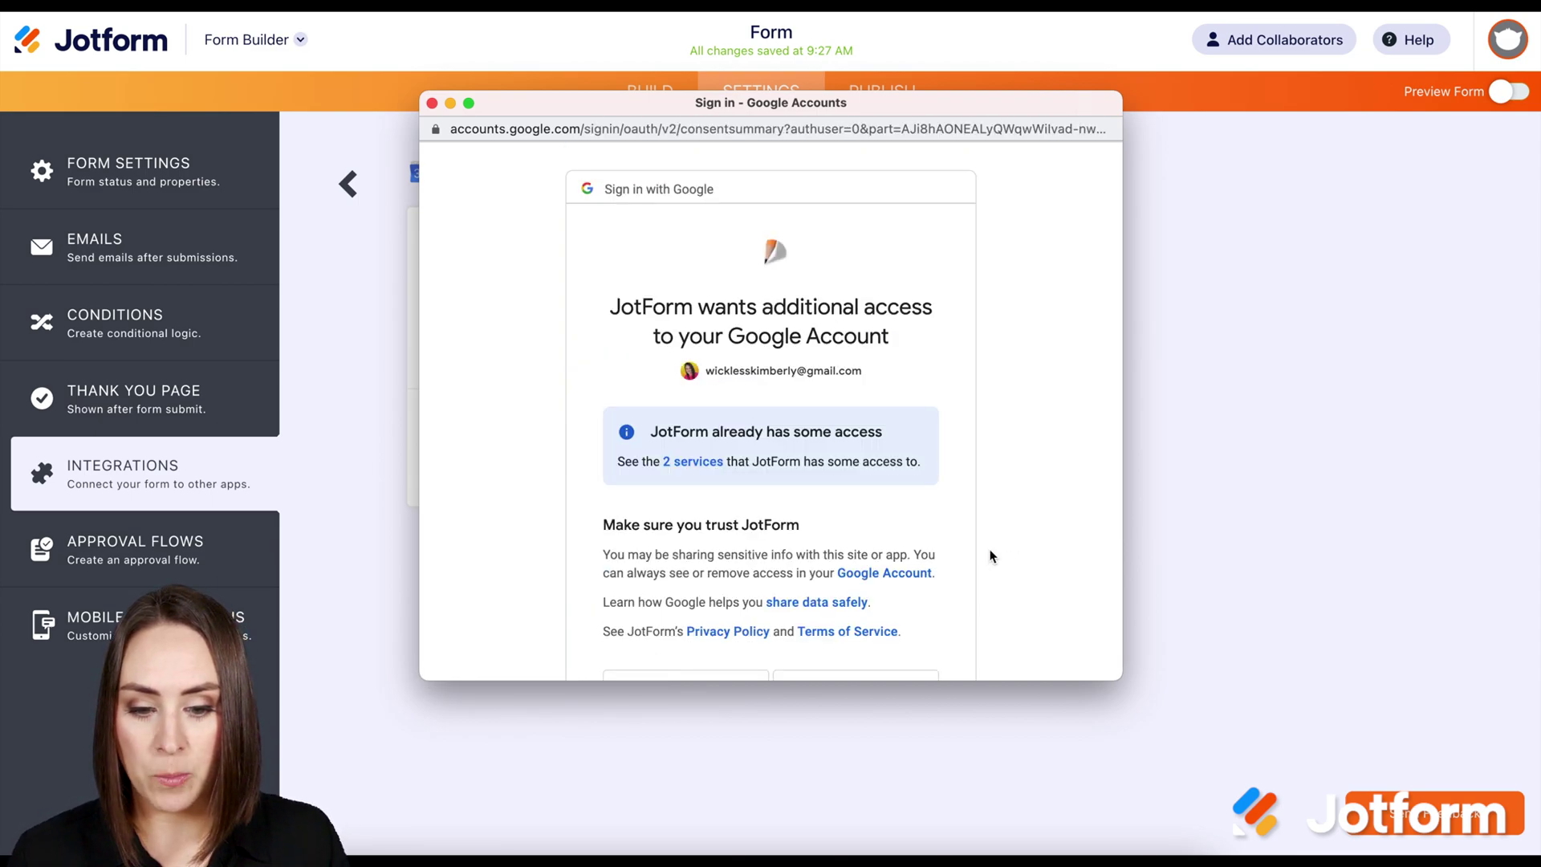
{"action": "scroll", "coordinate": [991, 550], "scroll_direction": "down", "scroll_amount": 2}
Step: Grant Jotform access to the Google account and choose the Personal Reminders calendar
{"action": "left_click", "coordinate": [907, 551]}
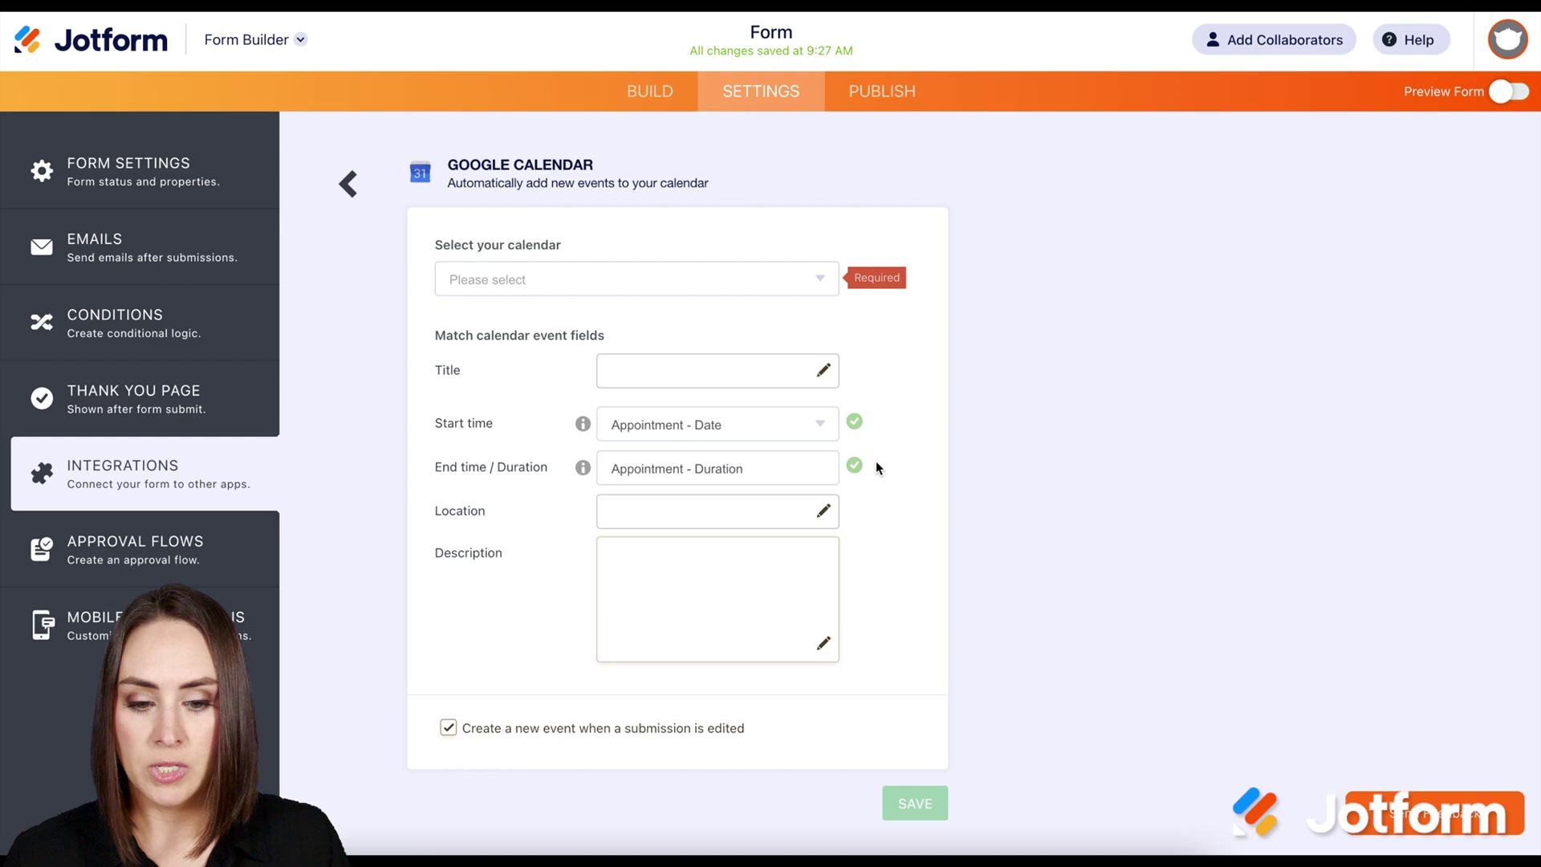
{"action": "left_click", "coordinate": [820, 282]}
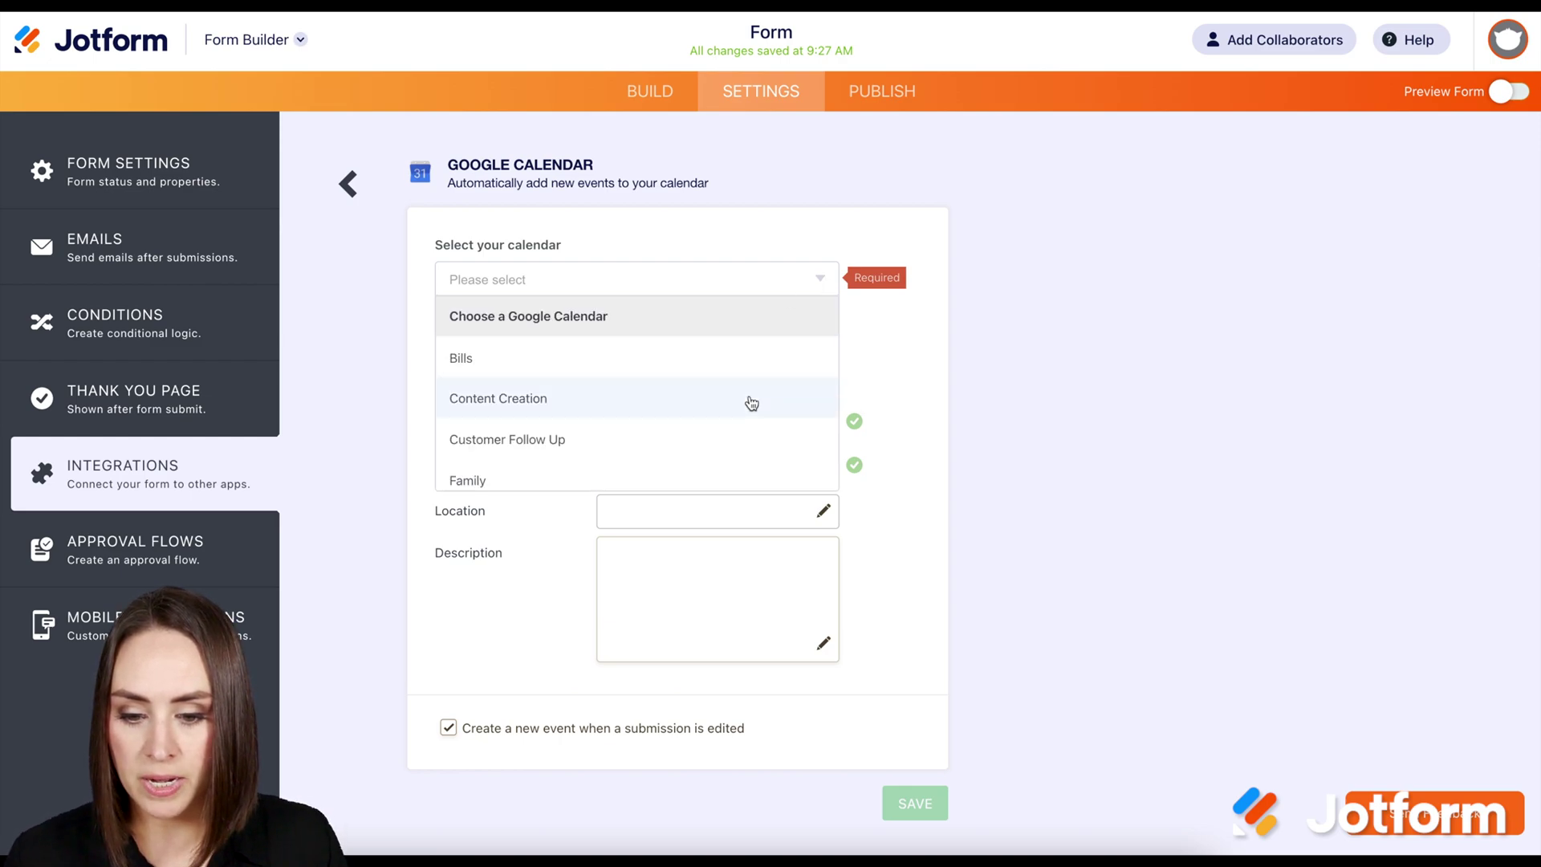
{"action": "scroll", "coordinate": [748, 400], "scroll_direction": "down", "scroll_amount": 3}
{"action": "scroll", "coordinate": [752, 403], "scroll_direction": "down", "scroll_amount": 2}
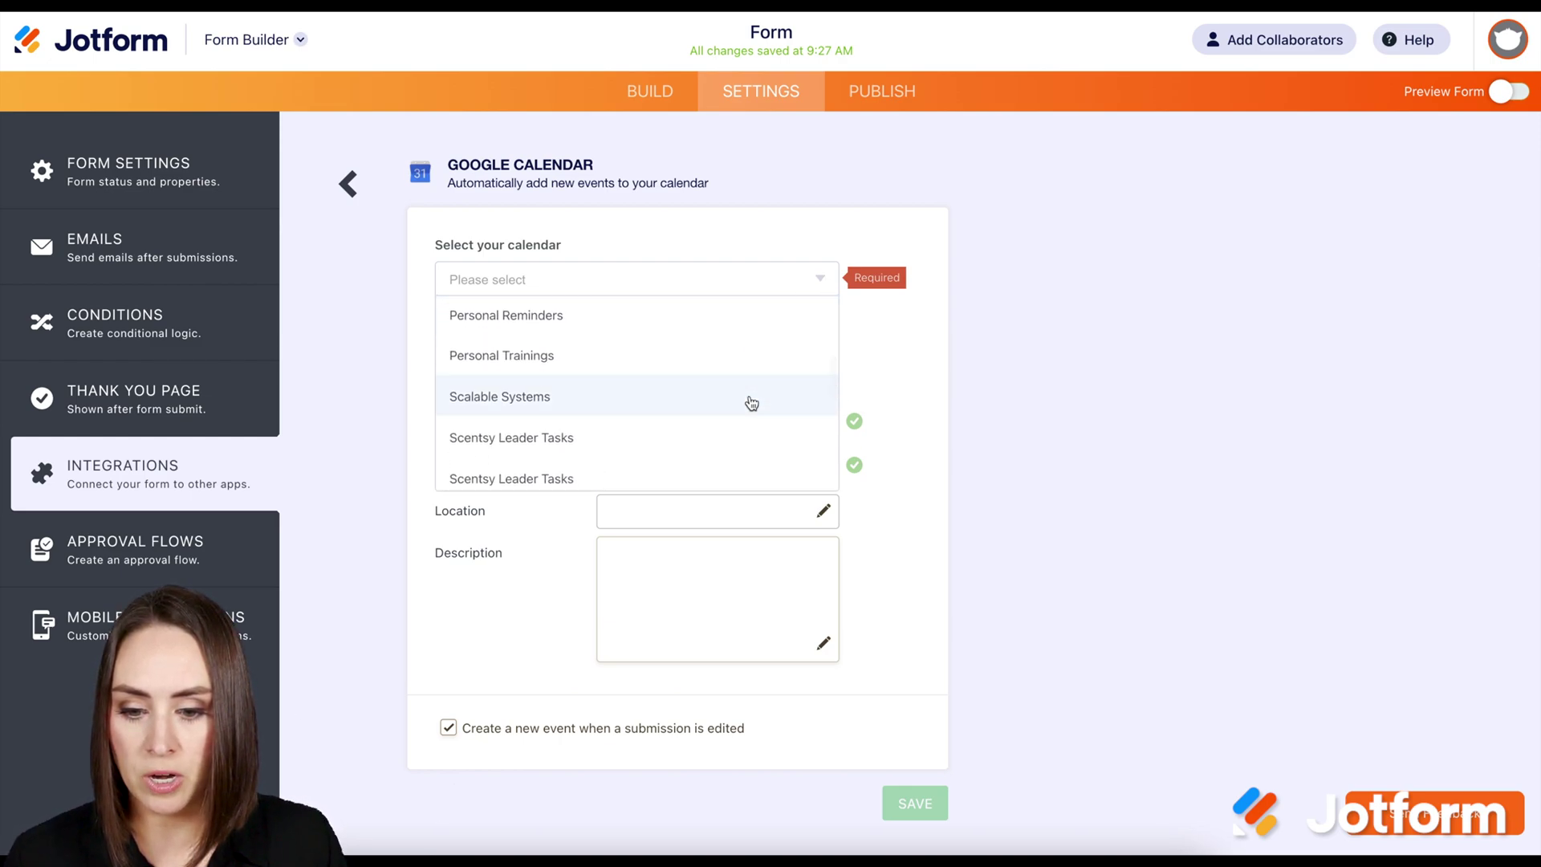
{"action": "scroll", "coordinate": [752, 403], "scroll_direction": "up", "scroll_amount": 1}
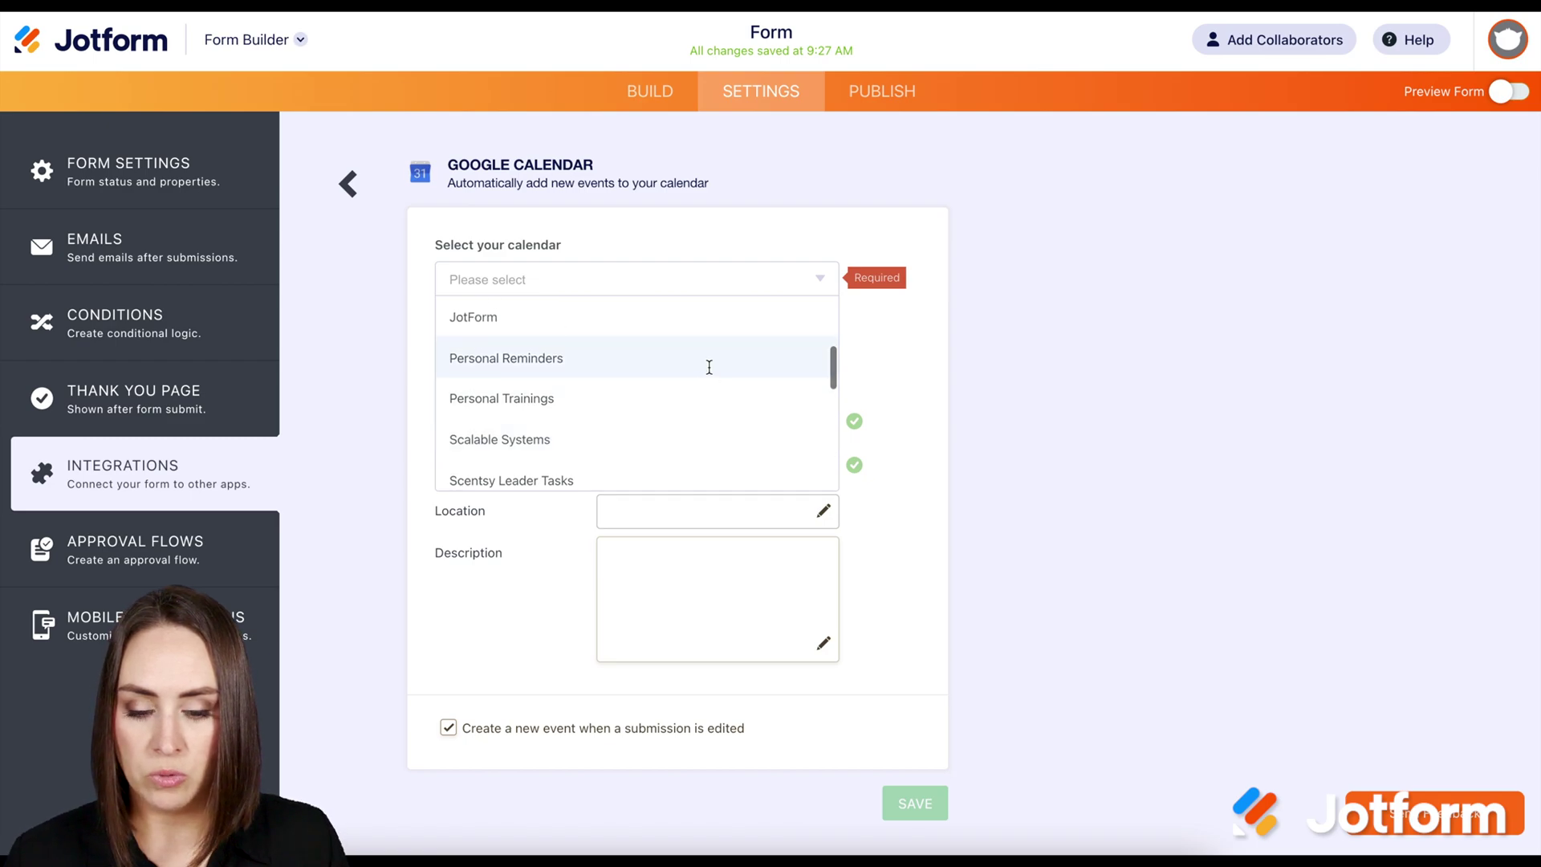
{"action": "left_click", "coordinate": [710, 365]}
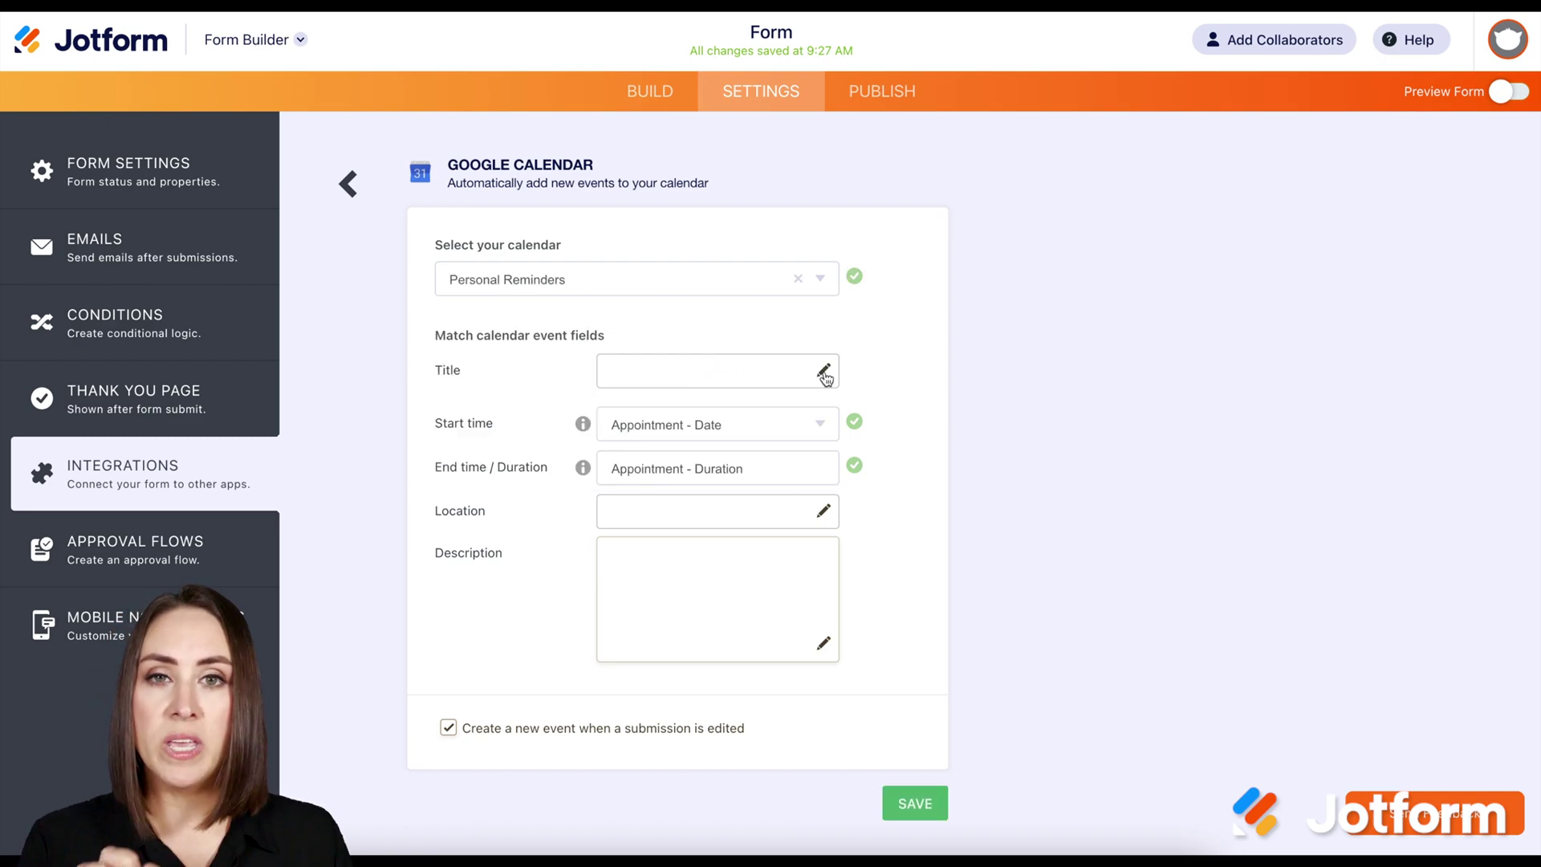
Step: Set the event title to the Name and Appointment fields
{"action": "left_click", "coordinate": [824, 374]}
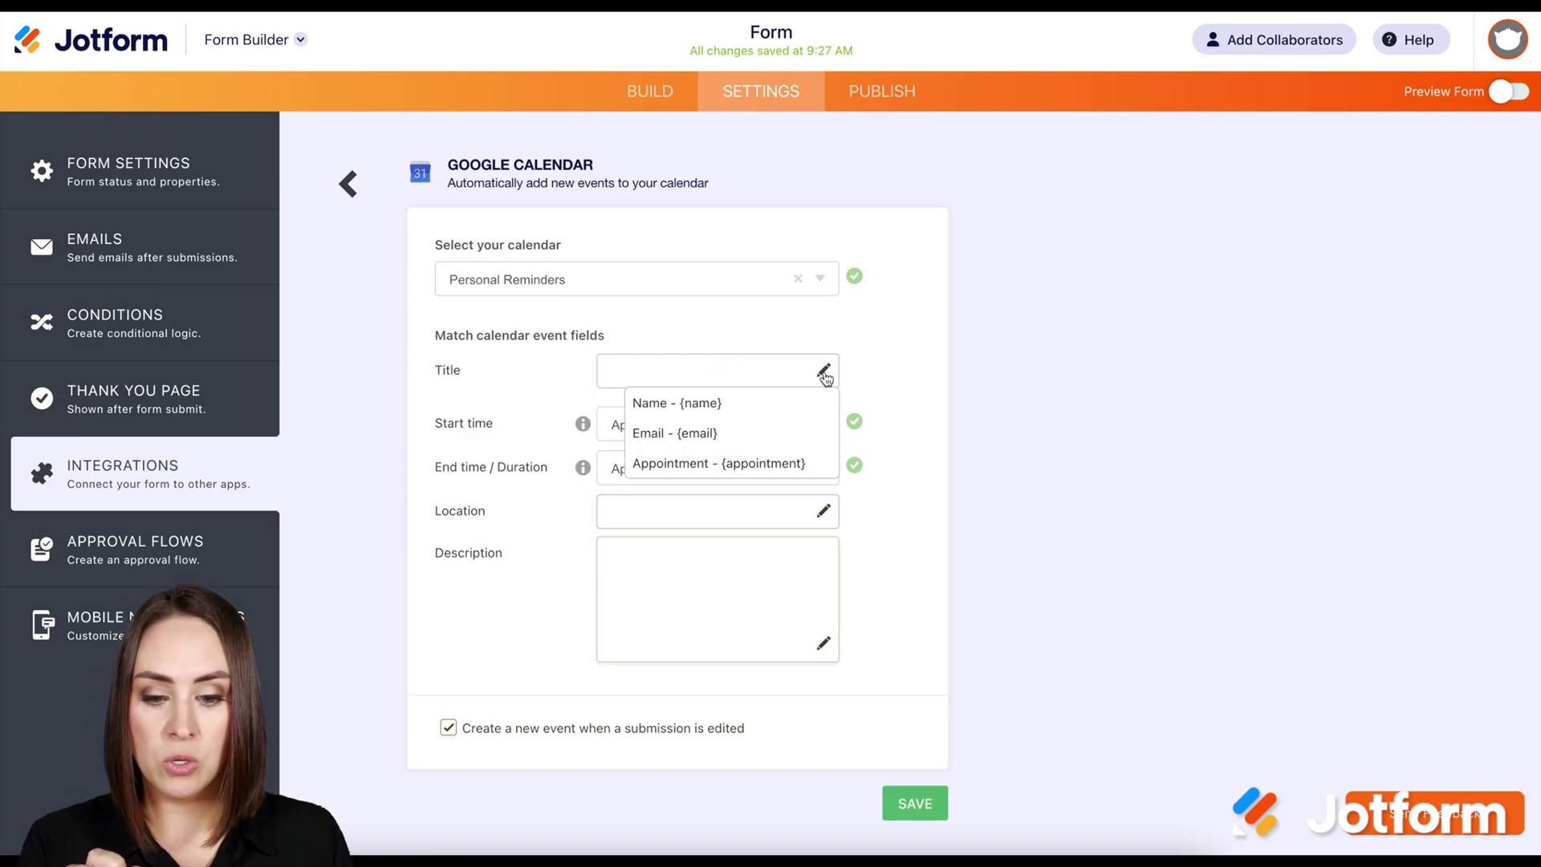
{"action": "left_click", "coordinate": [738, 413]}
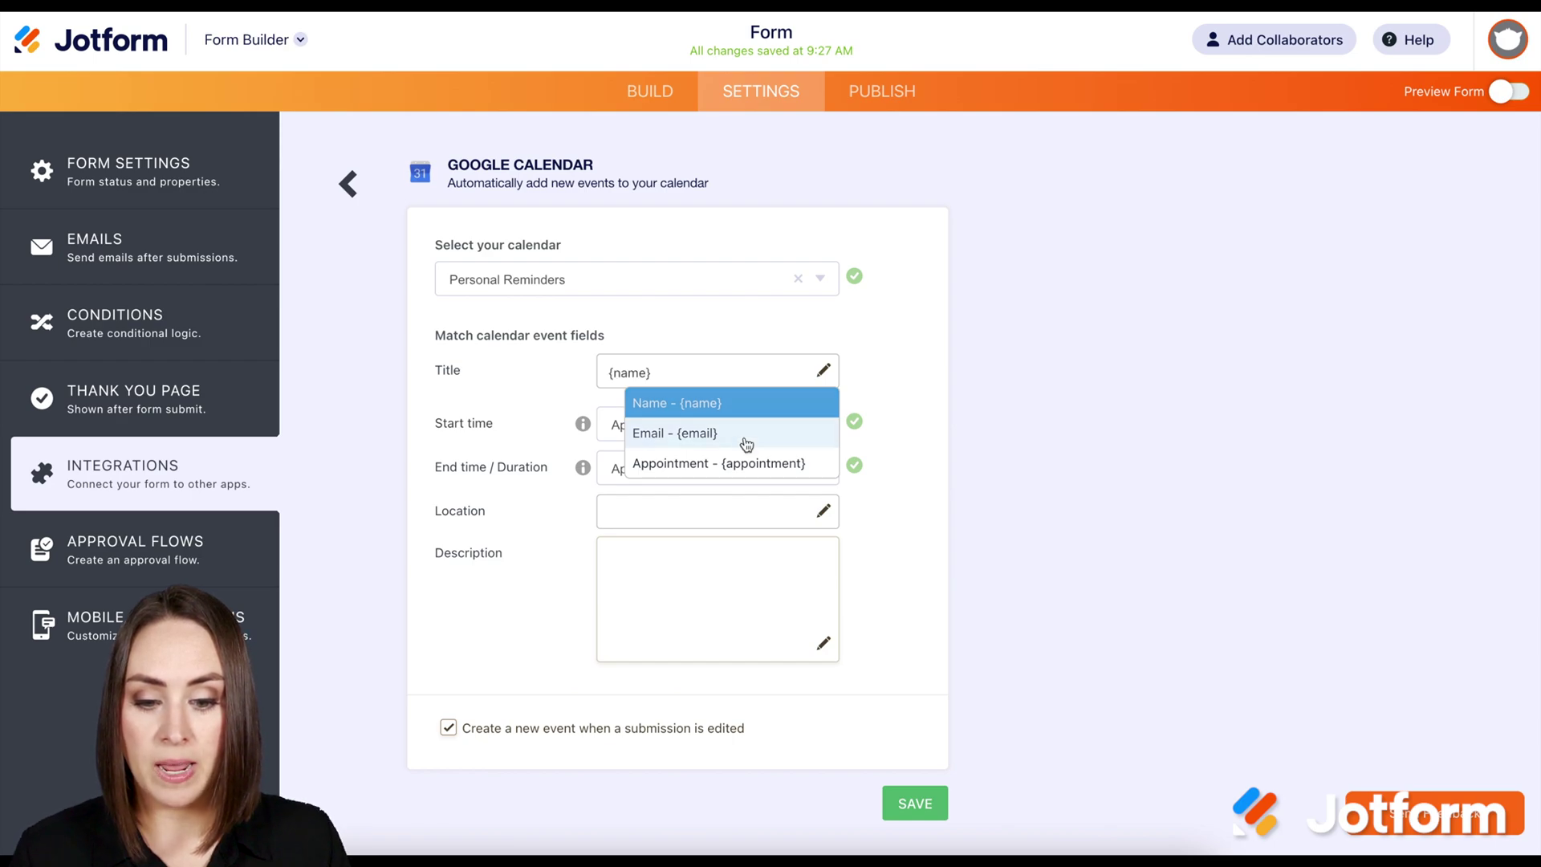
{"action": "left_click", "coordinate": [739, 464]}
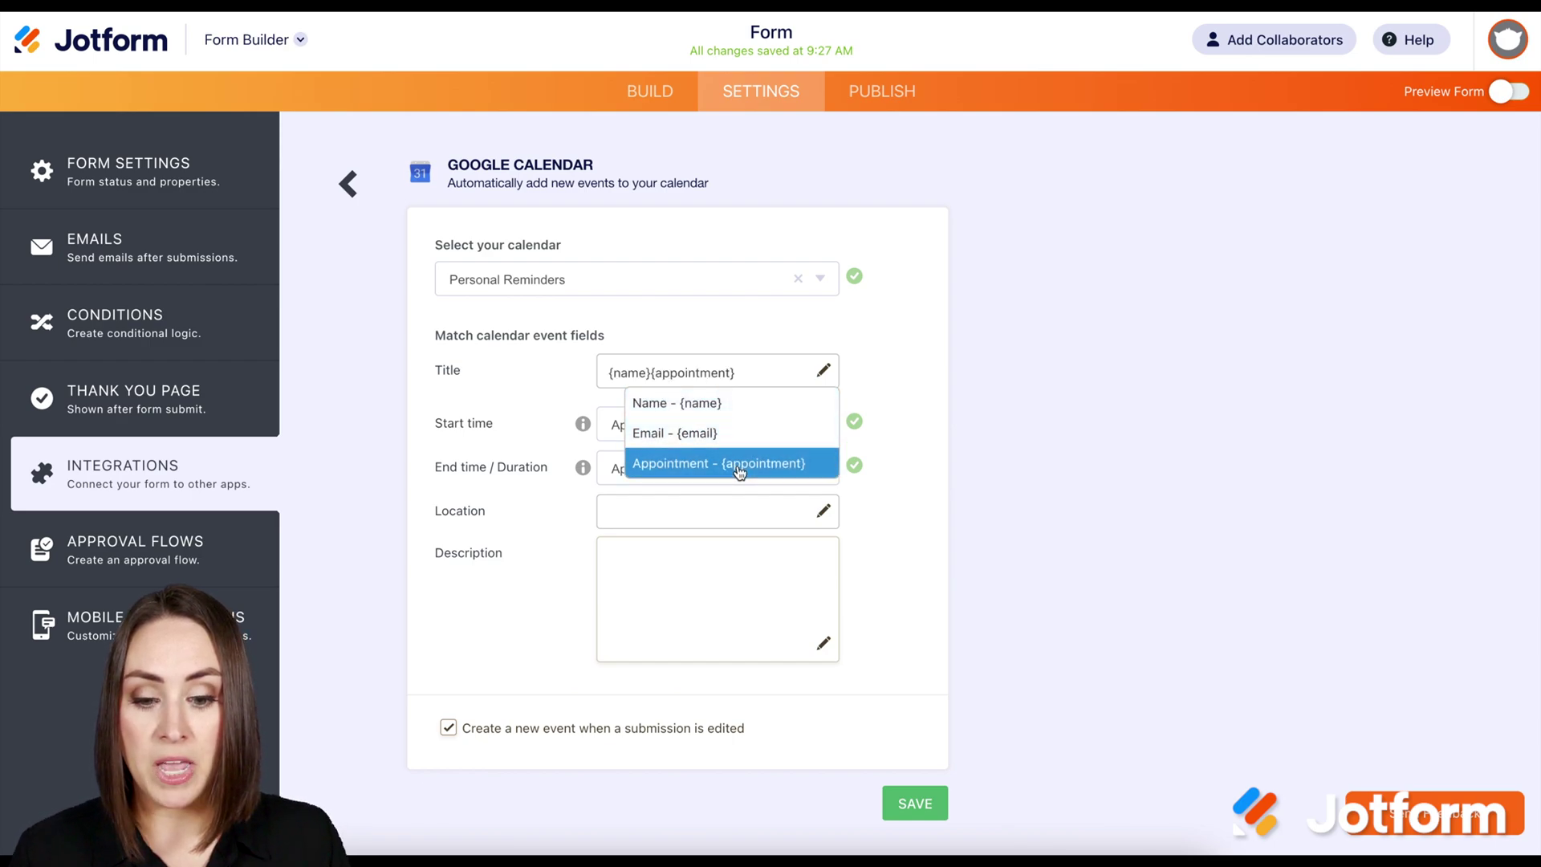
{"action": "left_click", "coordinate": [652, 373]}
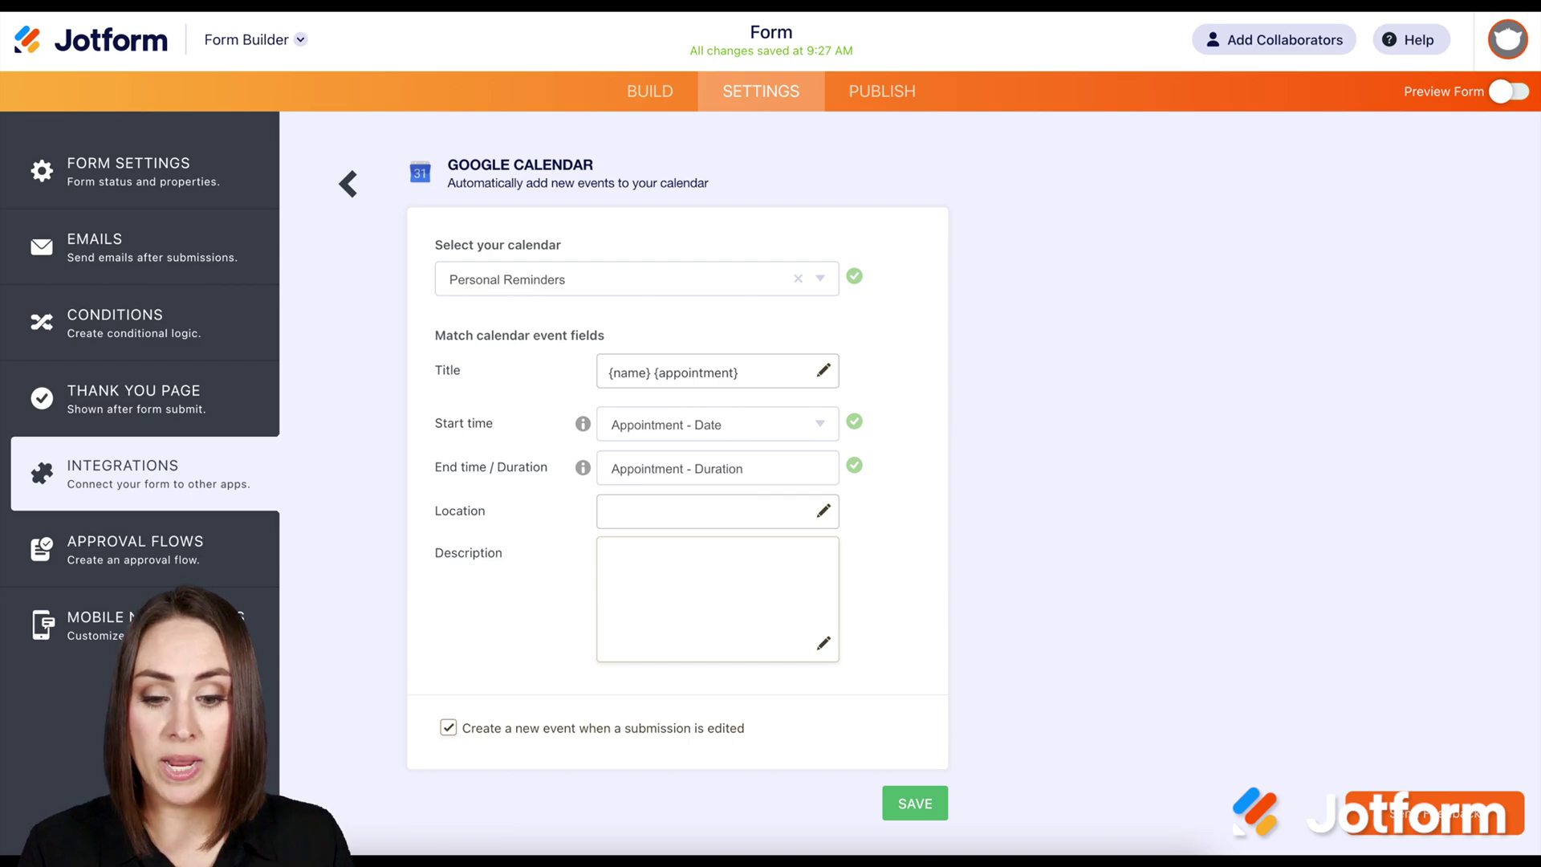
{"action": "scroll", "coordinate": [794, 385], "scroll_direction": "down", "scroll_amount": 1}
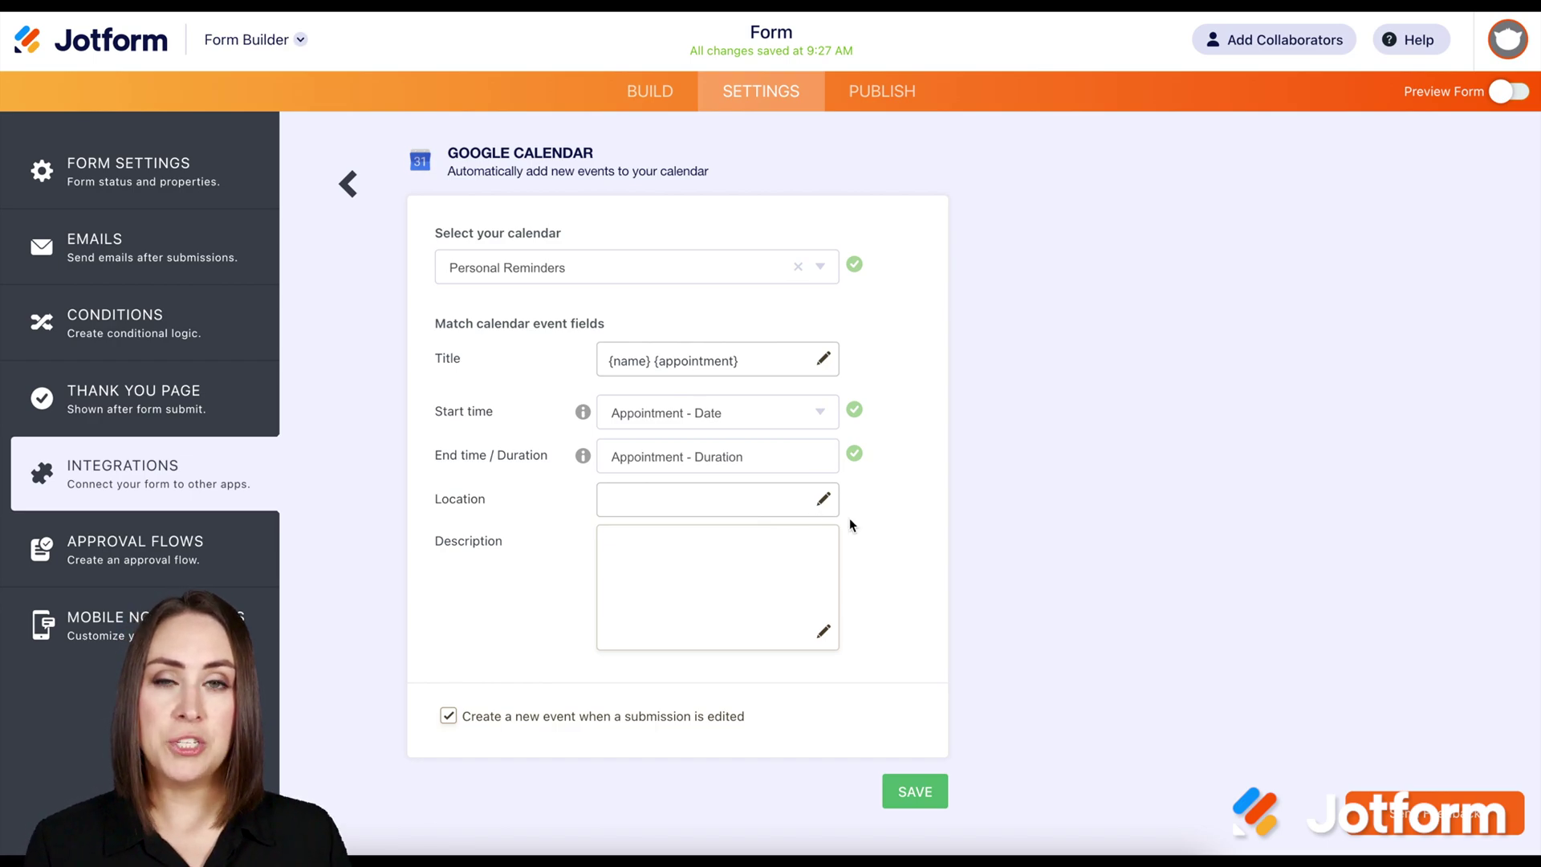
{"action": "scroll", "coordinate": [864, 566], "scroll_direction": "down", "scroll_amount": 2}
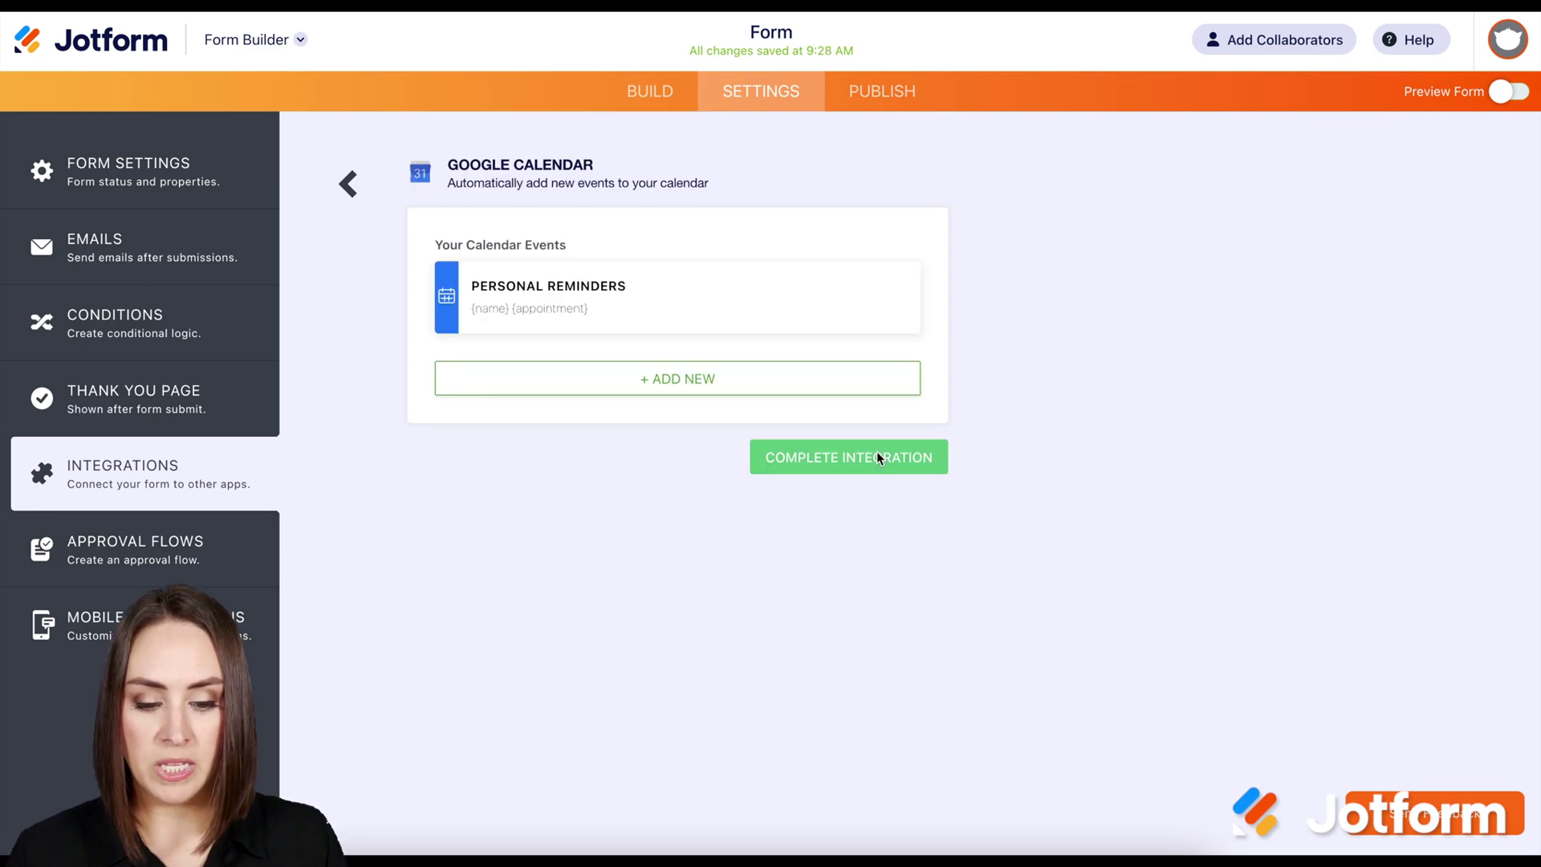
Step: Complete the Google Calendar integration and go to the form's Publish page
{"action": "left_click", "coordinate": [876, 455]}
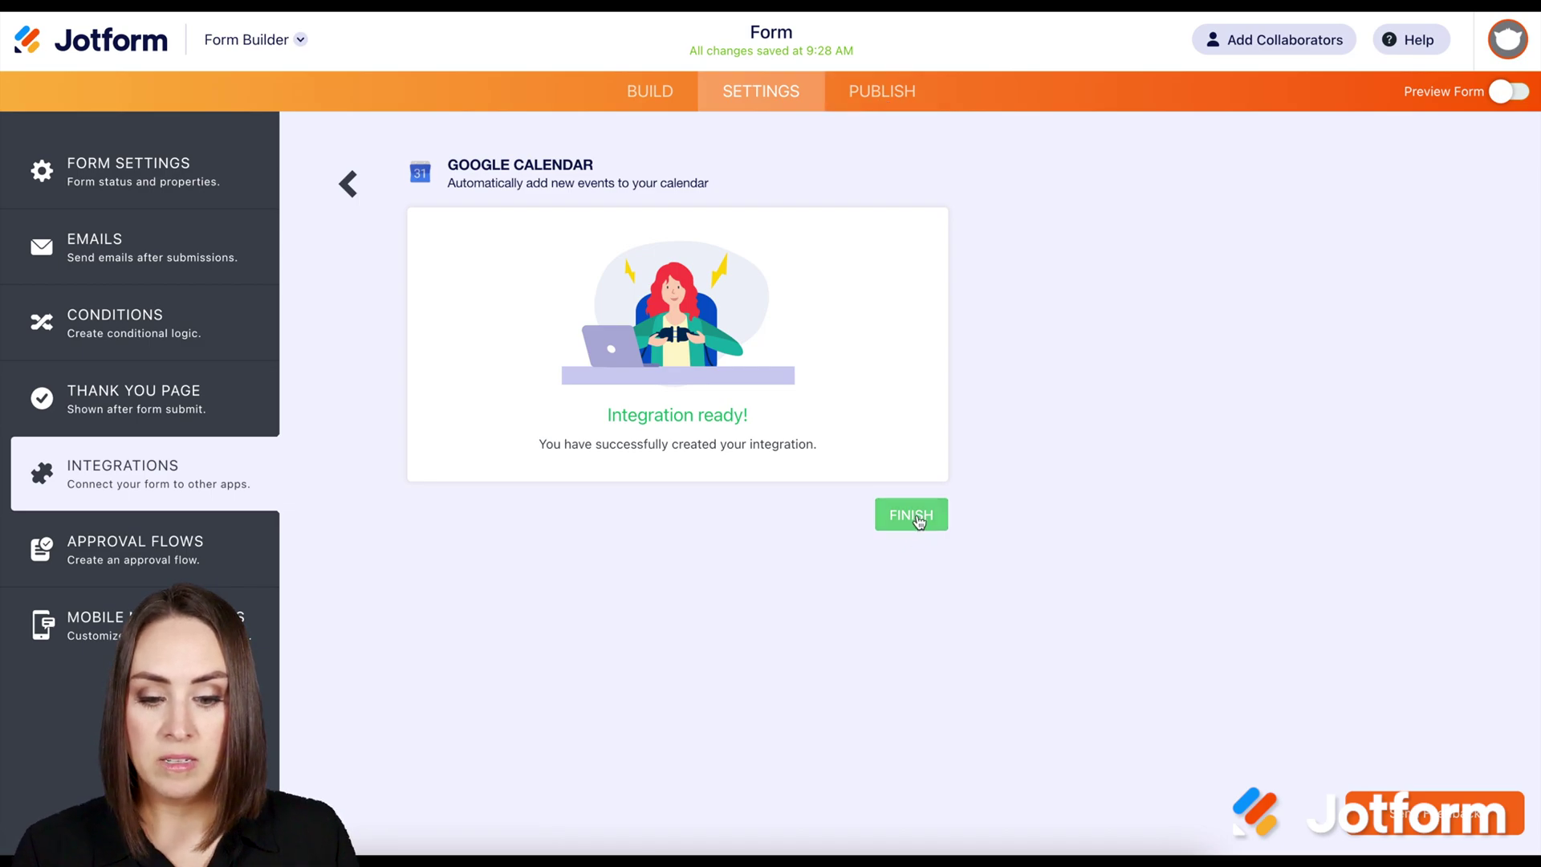
{"action": "left_click", "coordinate": [917, 518]}
{"action": "left_click", "coordinate": [881, 103]}
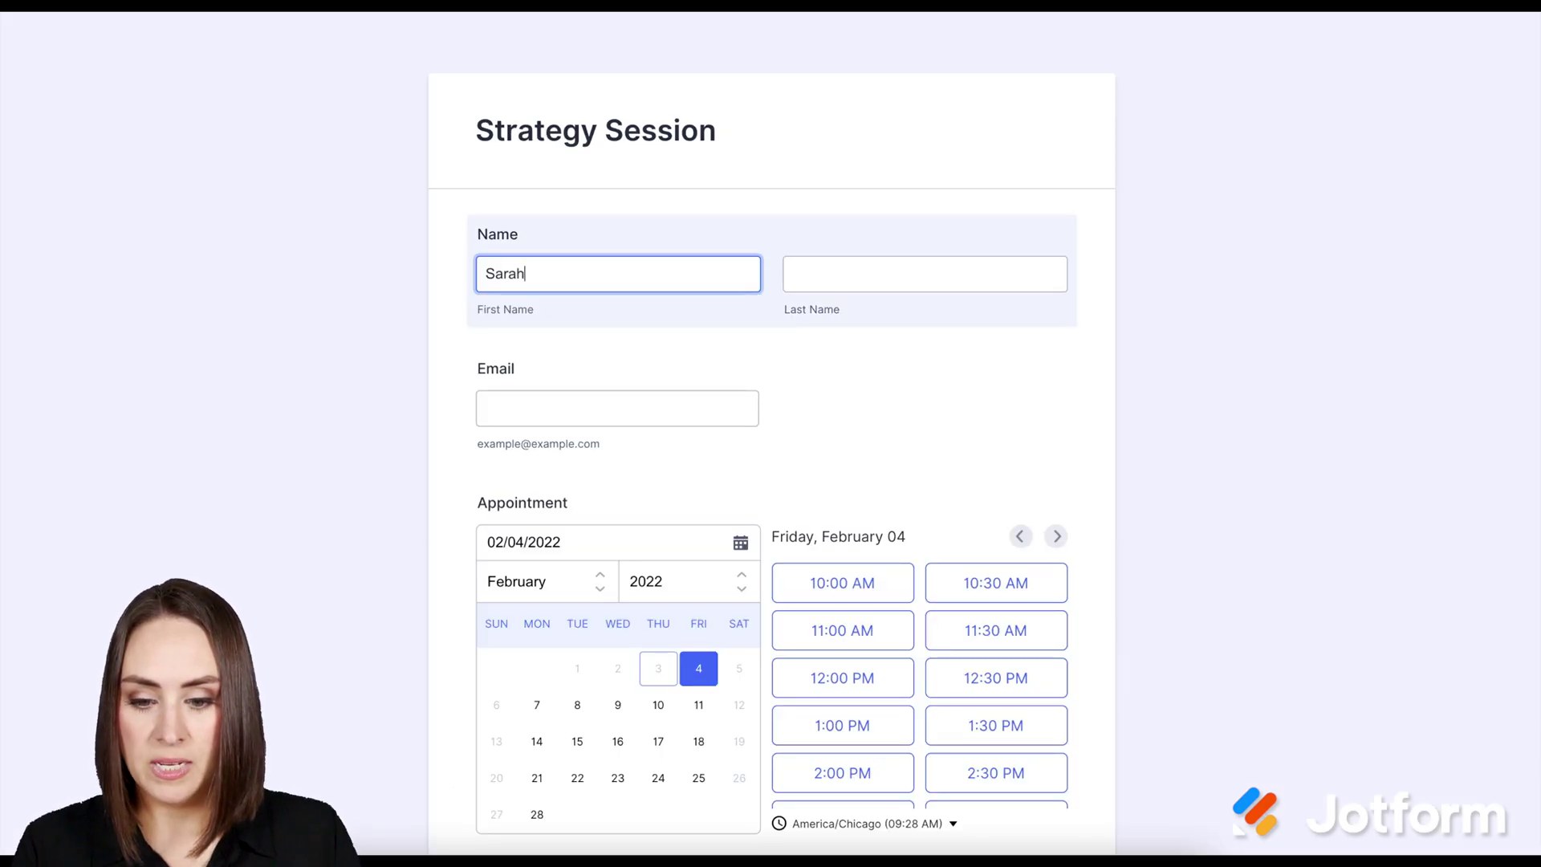
Step: Enter a last name, book 12:00 PM on February 4, and submit the test booking
{"action": "key", "text": "Tab"}
{"action": "type", "text": "Perkins"}
{"action": "scroll", "coordinate": [623, 486], "scroll_direction": "down", "scroll_amount": 2}
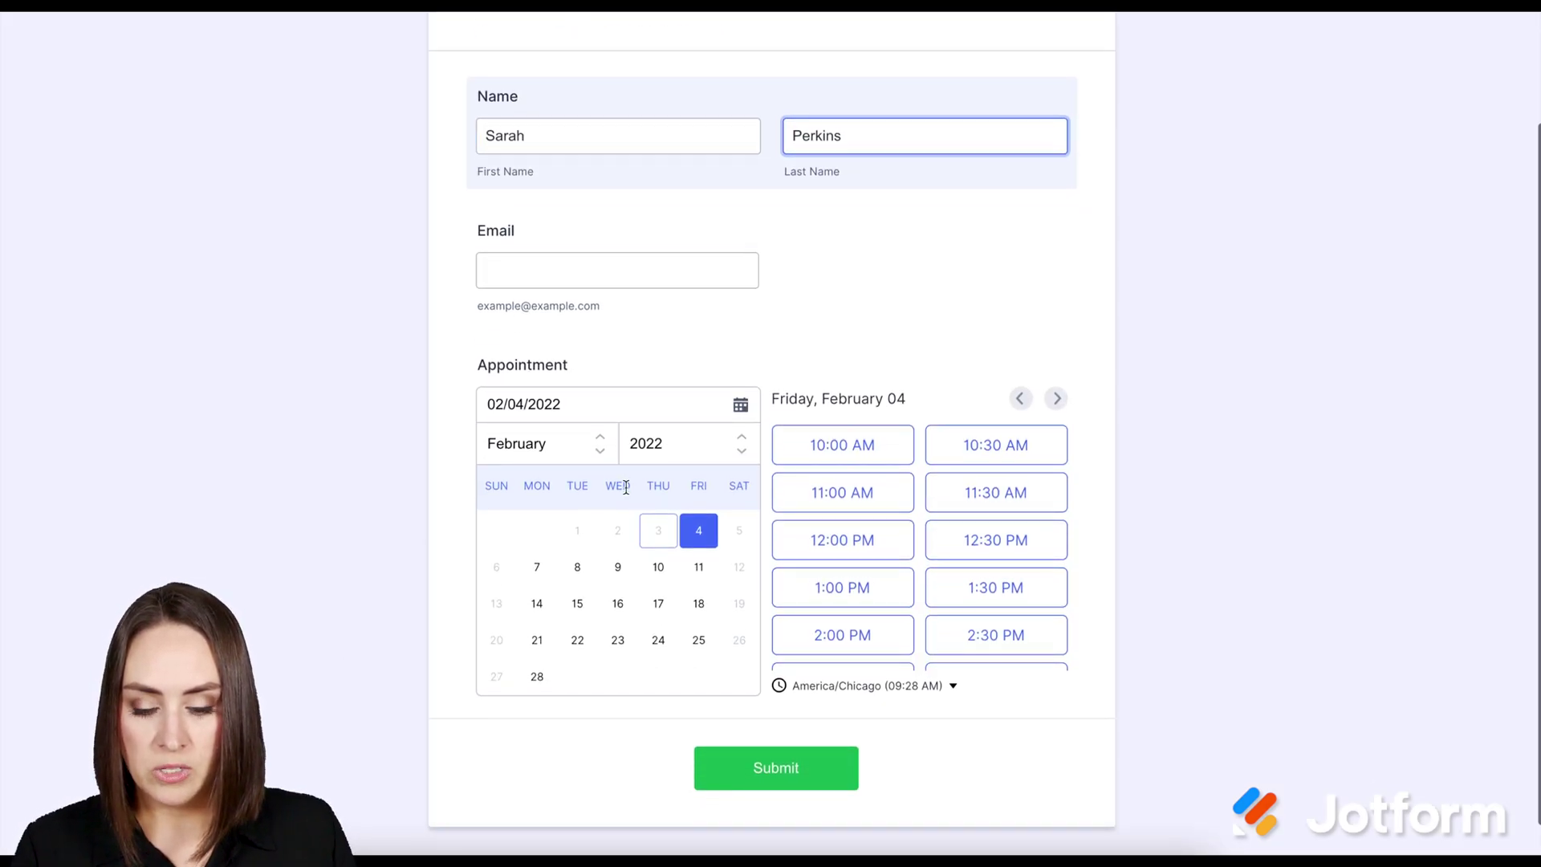
{"action": "left_click", "coordinate": [695, 538]}
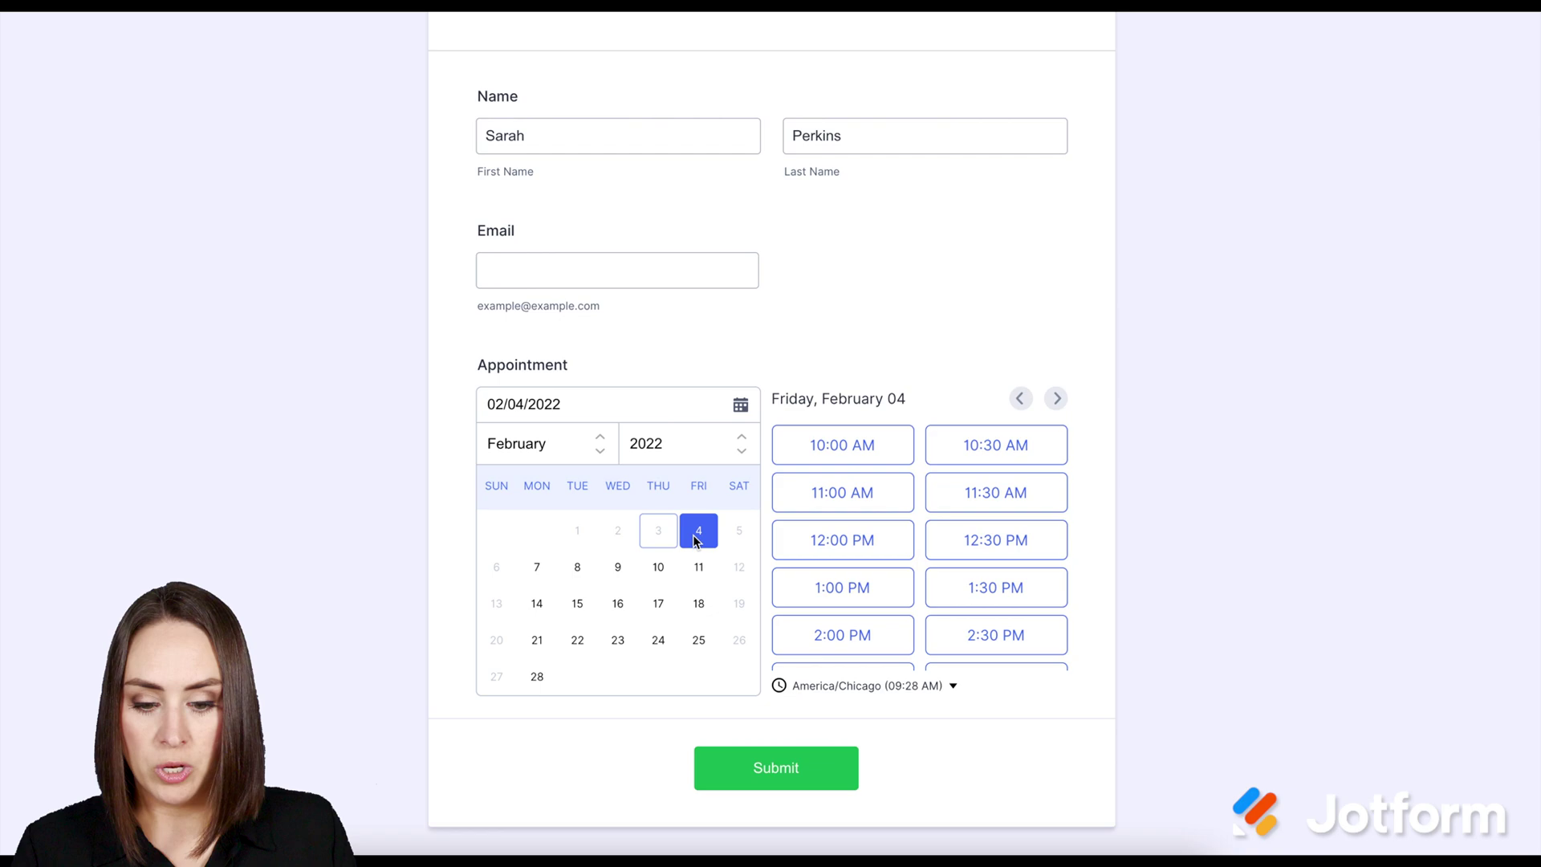
{"action": "left_click", "coordinate": [835, 549]}
{"action": "left_click", "coordinate": [761, 812]}
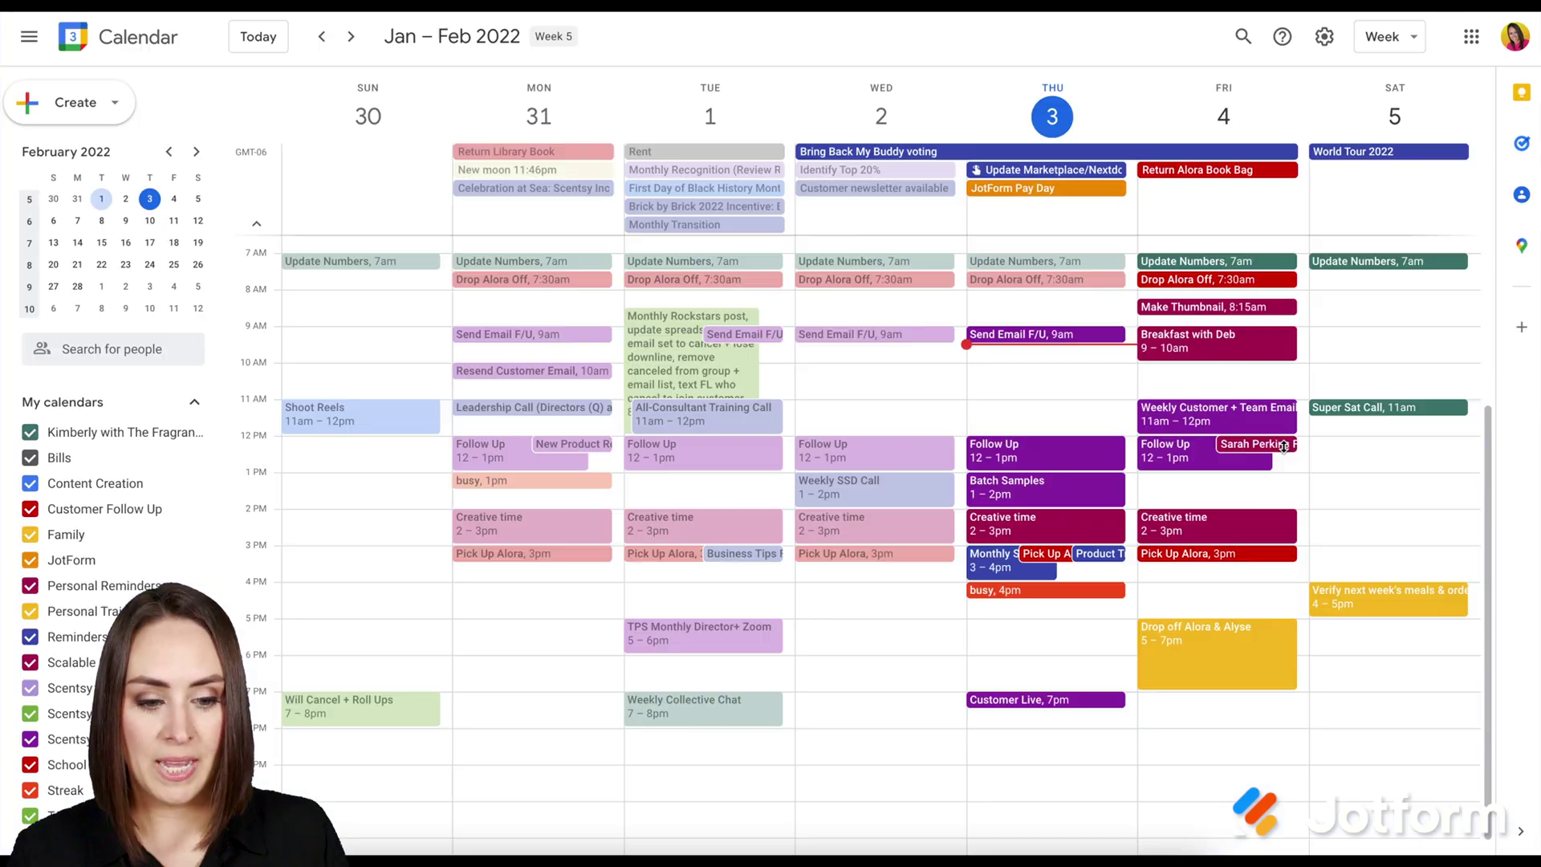
Step: Open the Friday 12:00–12:30 PM booking event in Google Calendar to view its details
{"action": "left_click", "coordinate": [1279, 444]}
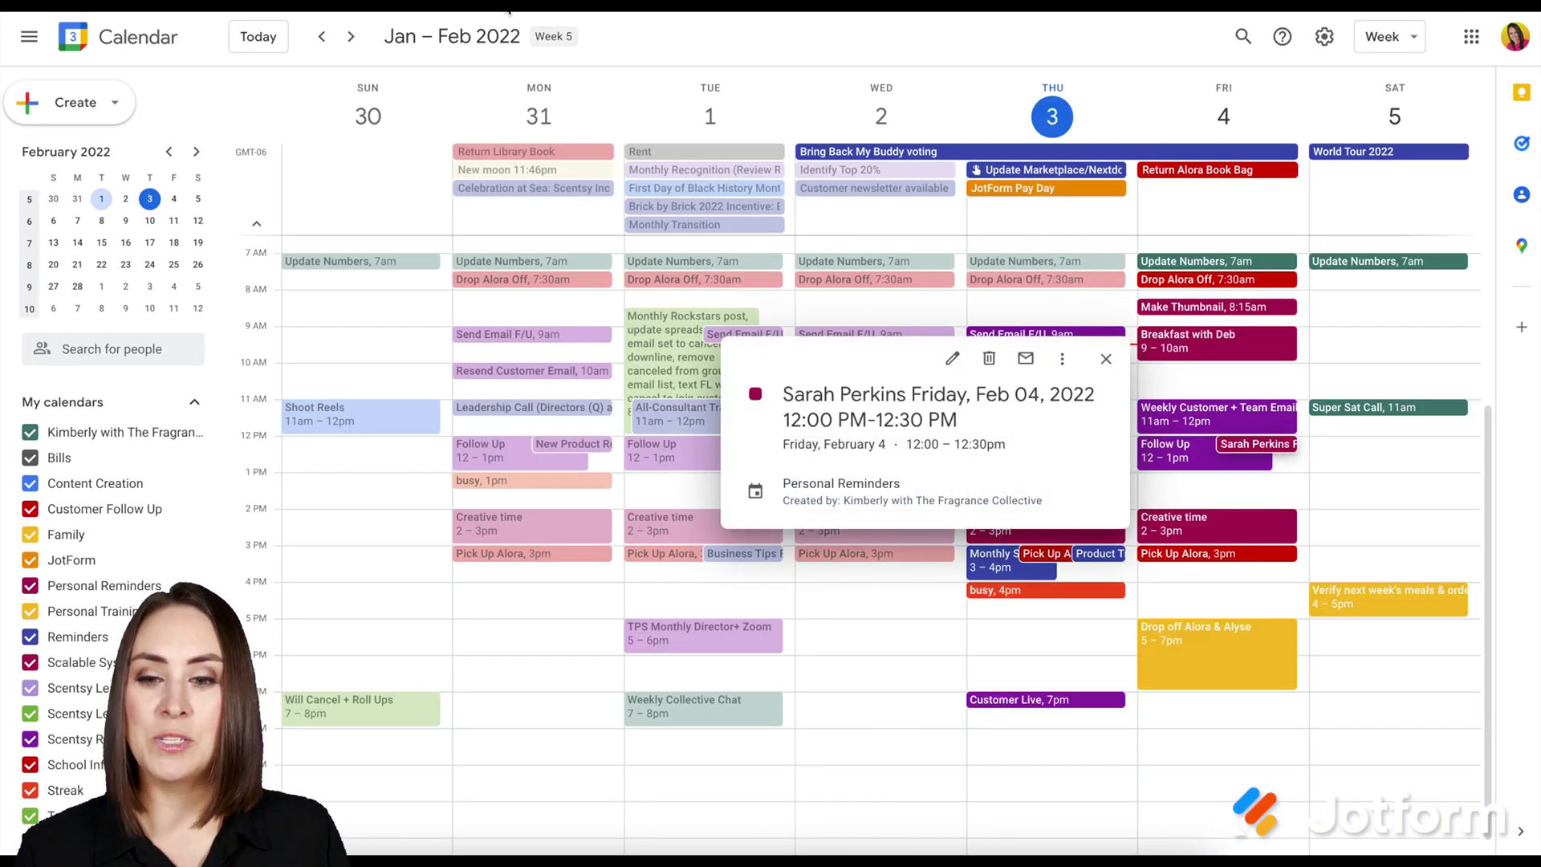